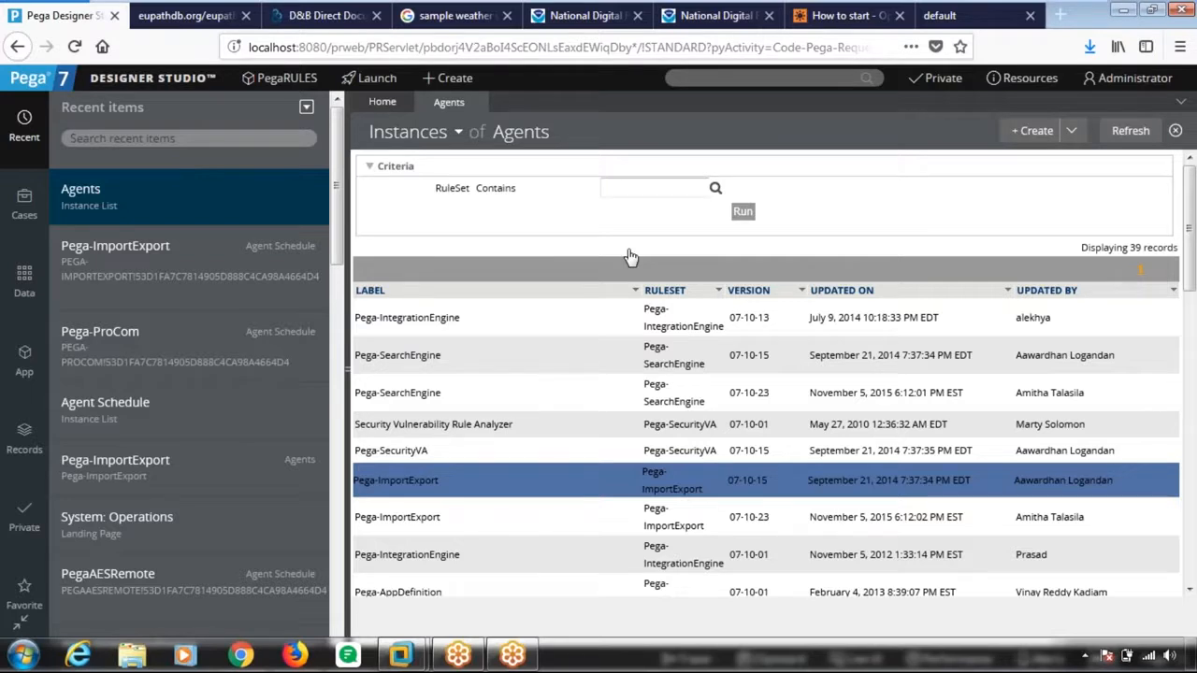
Open the system operations page that lists the agents and their running status
click(140, 83)
mouse_move(140, 281)
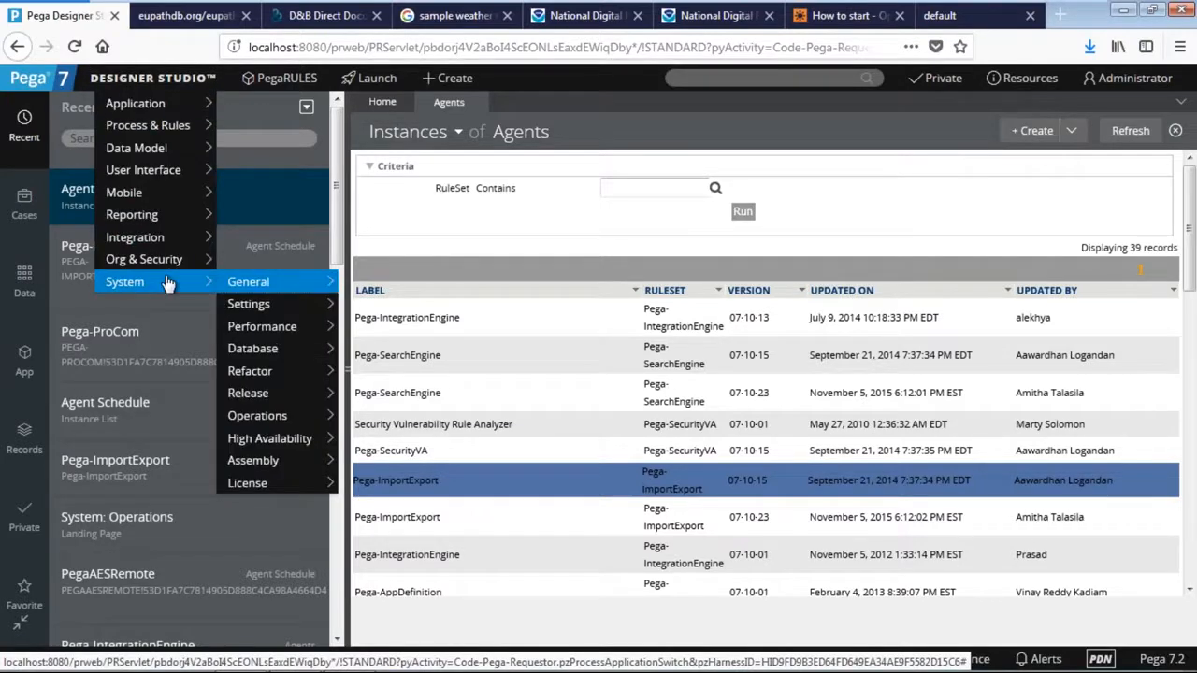
mouse_move(288, 425)
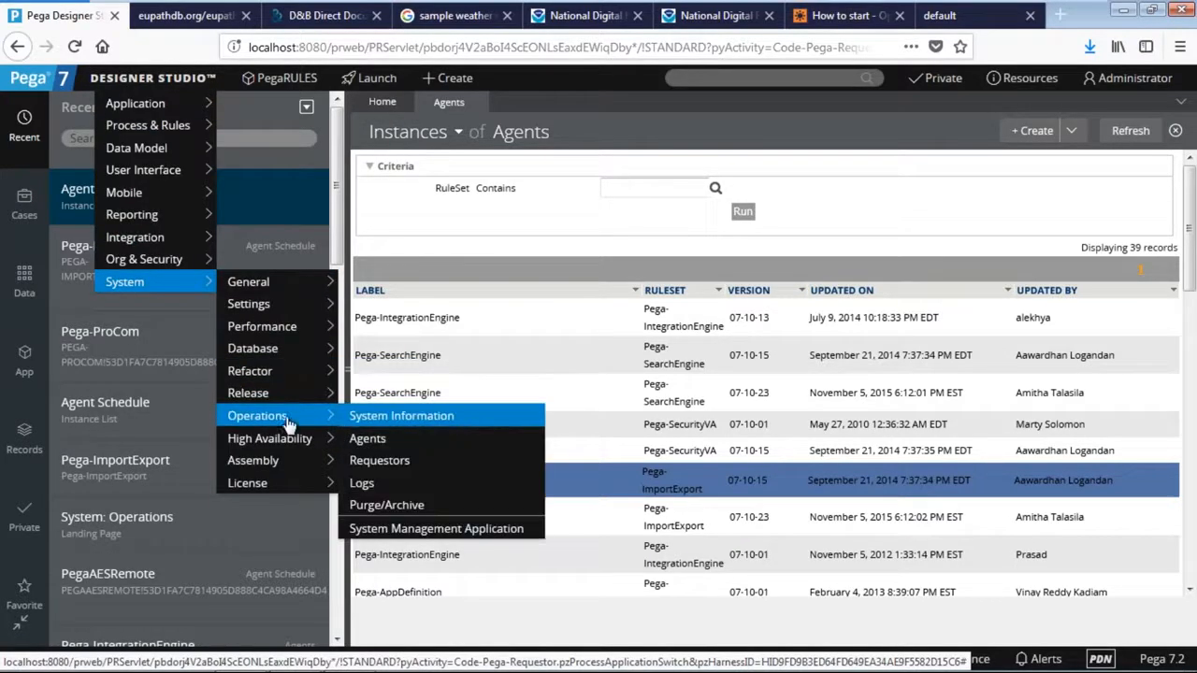
click(367, 440)
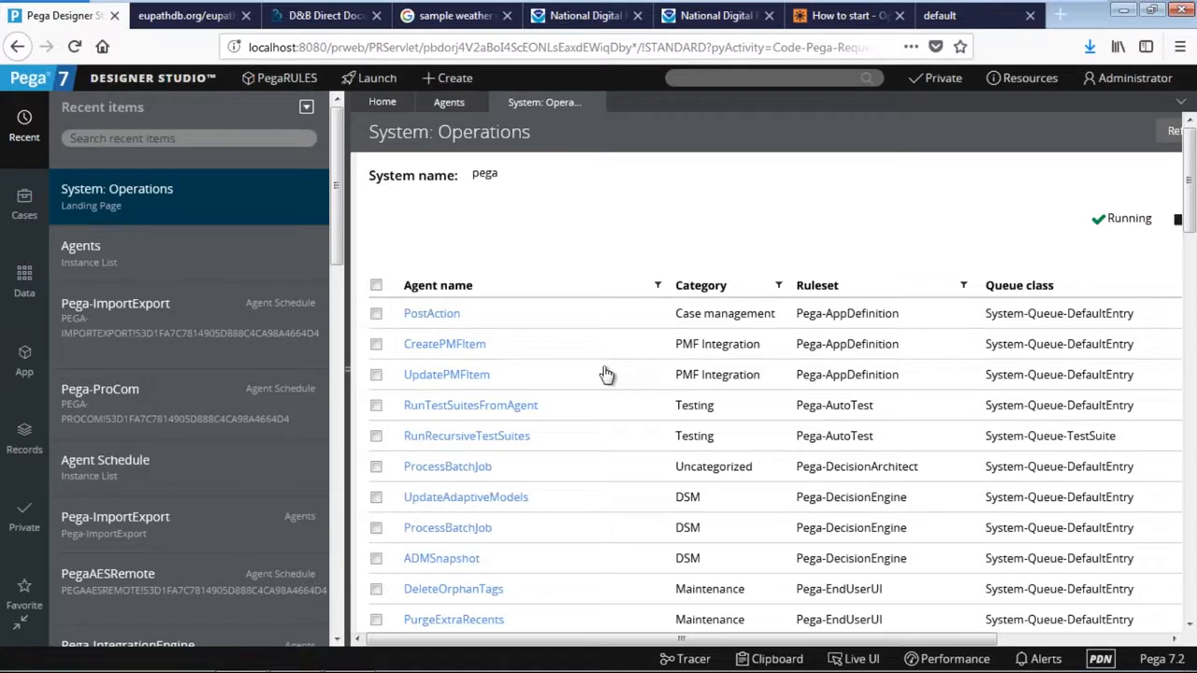
Open the Pega-ImportExport 07-10-15 agent rule from the Agents instance list and examine its available schedule patterns
click(140, 255)
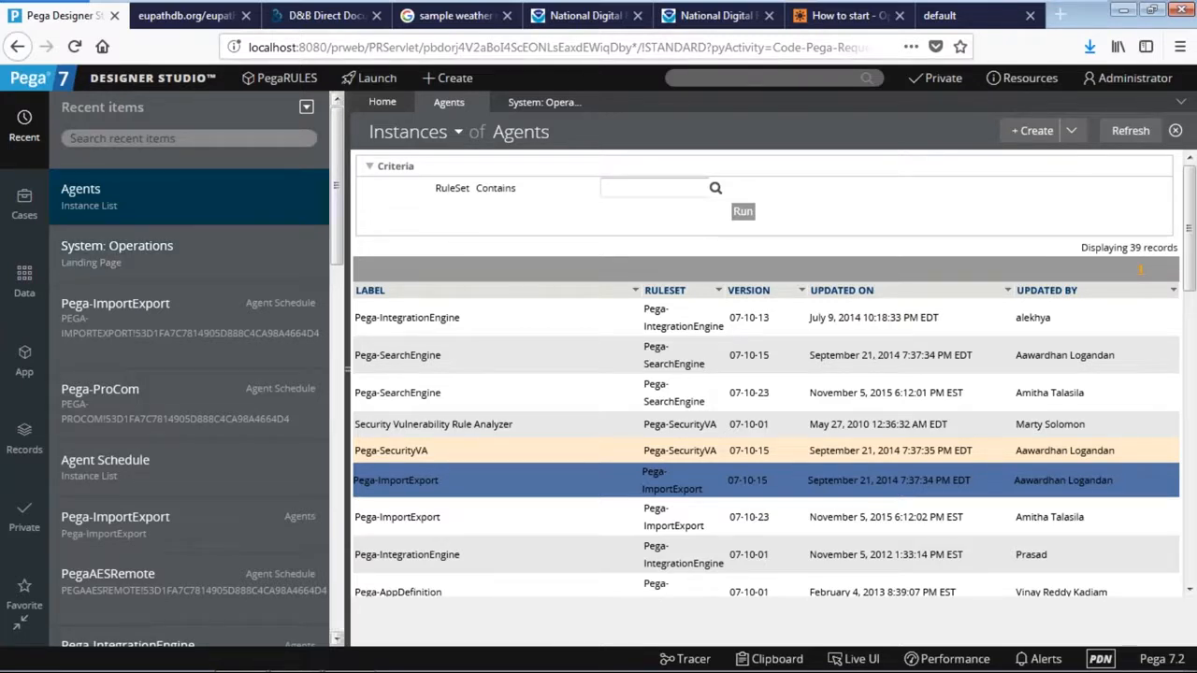
click(411, 486)
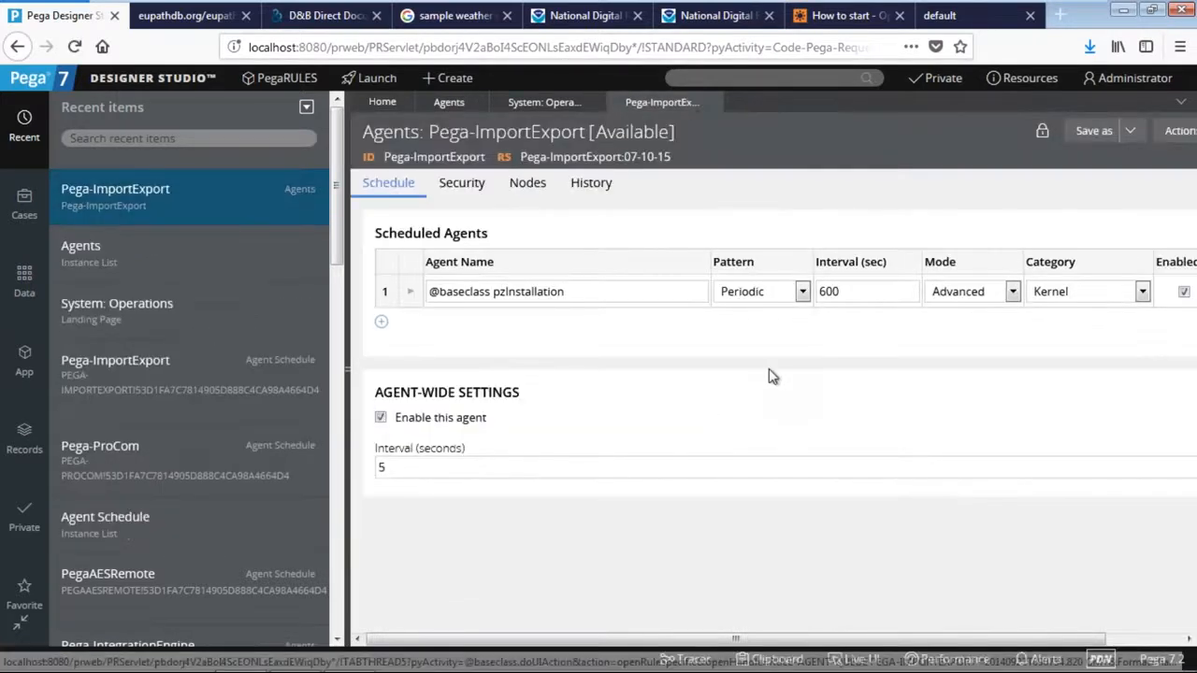
click(776, 293)
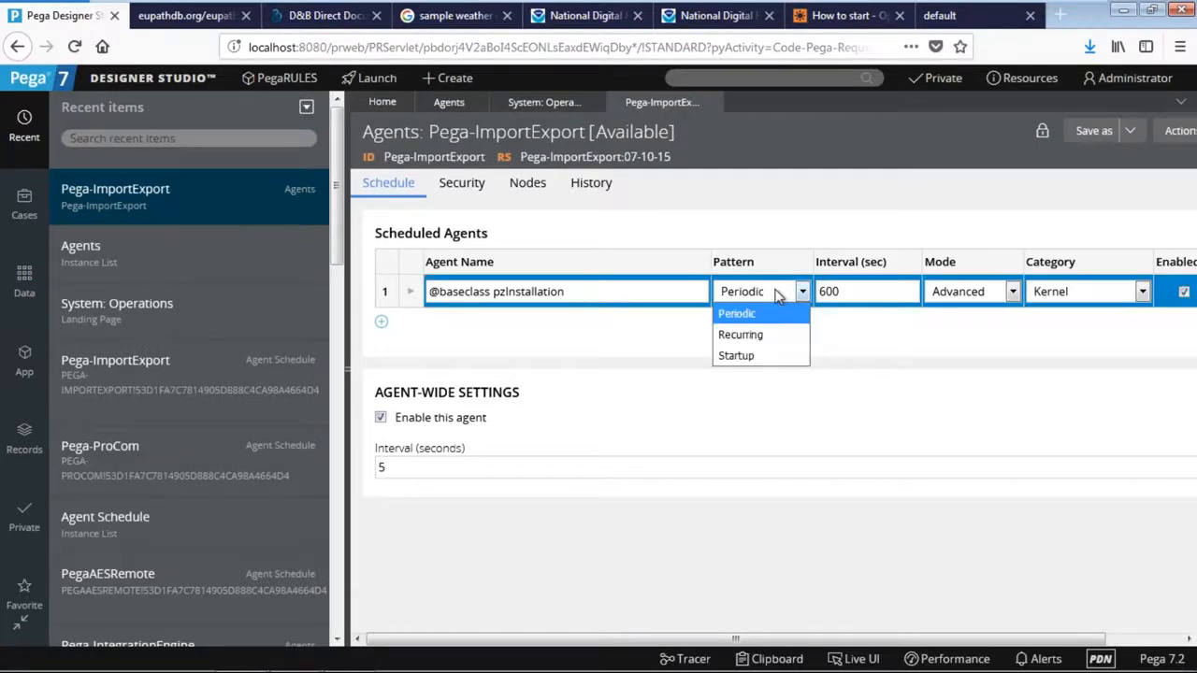
click(776, 294)
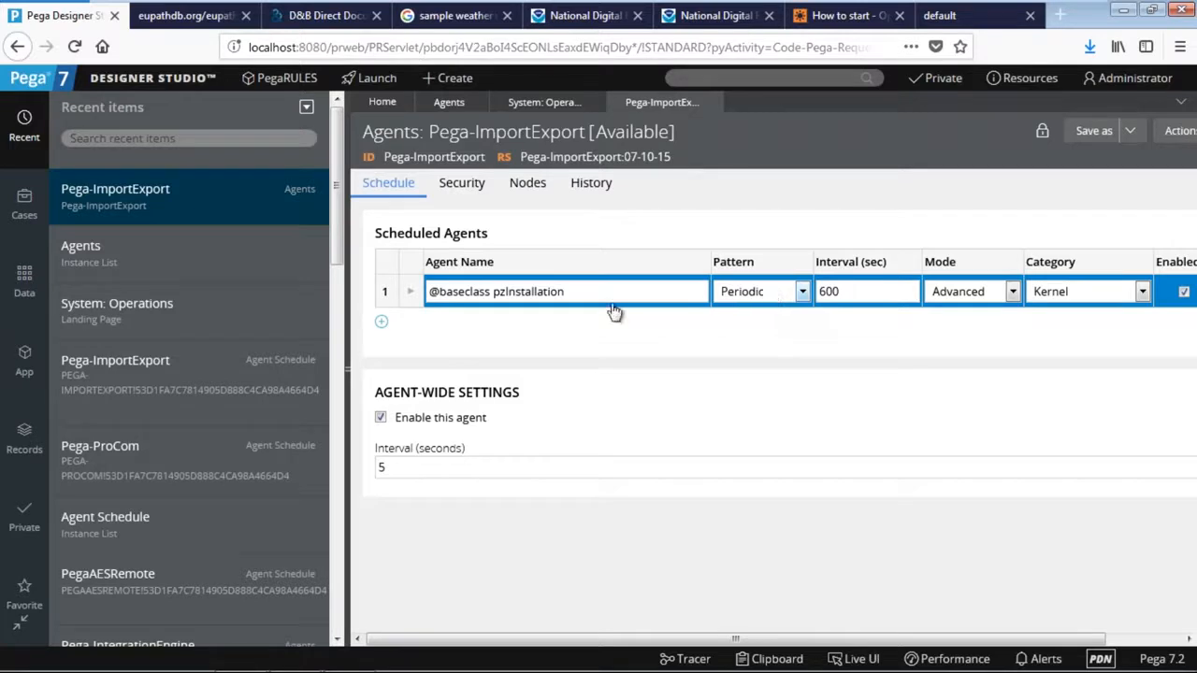
Return to the Agents instance list and open the Pega-IntegrationEngine 07-10-01 agent rule
click(156, 269)
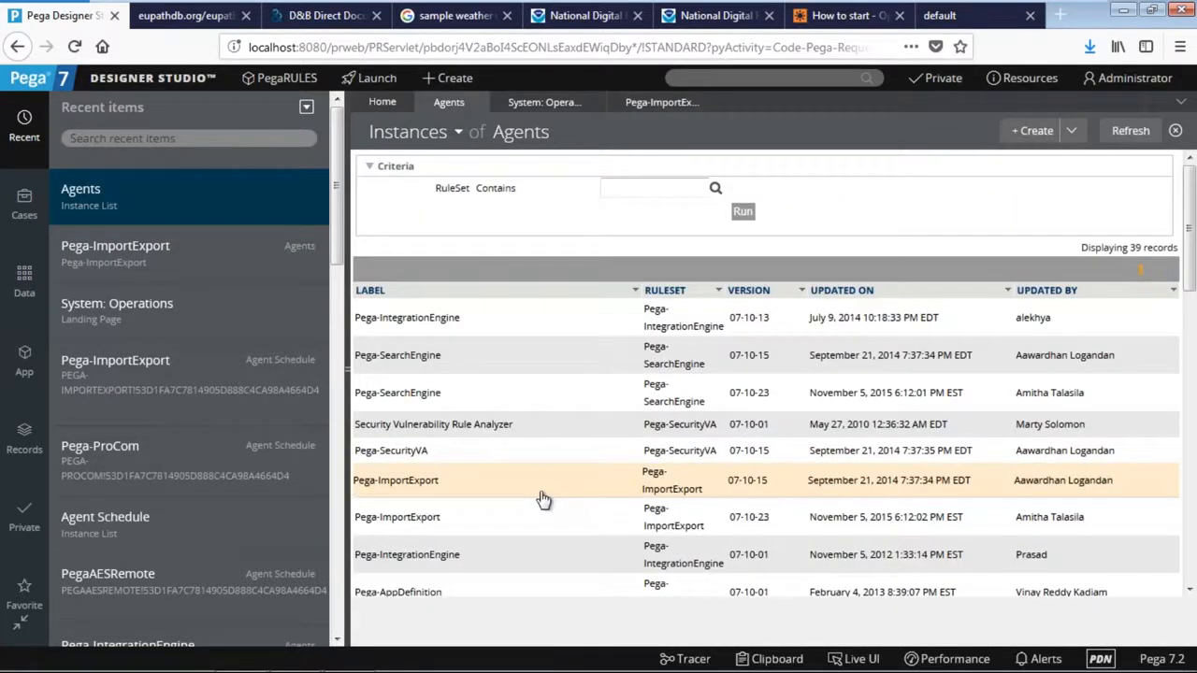
click(542, 496)
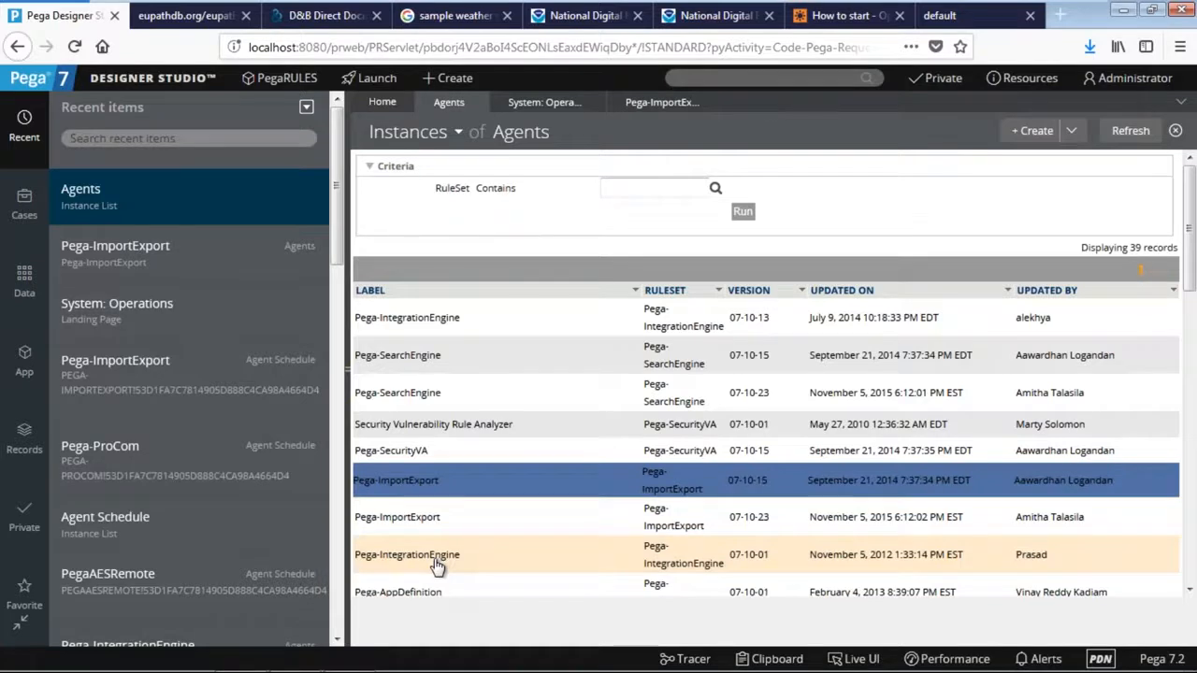
click(437, 557)
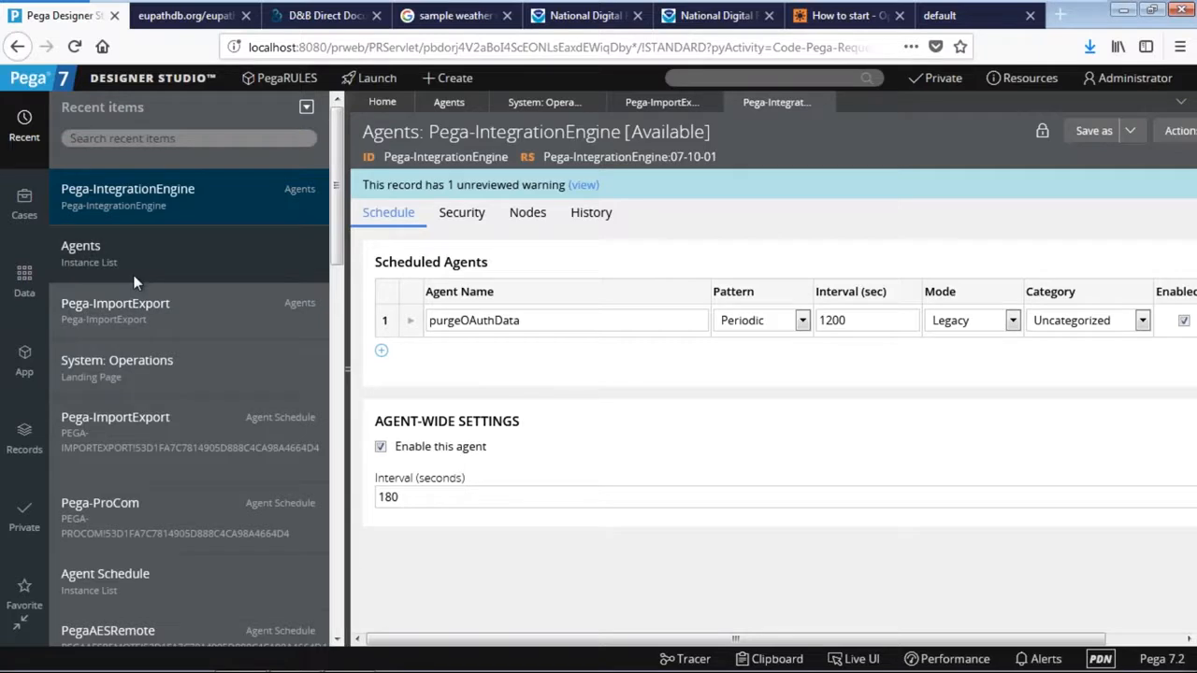
Open the Pega-SearchEngine 07-10-23 agent rule from the Agents instance list and examine its pattern options and interval
click(93, 252)
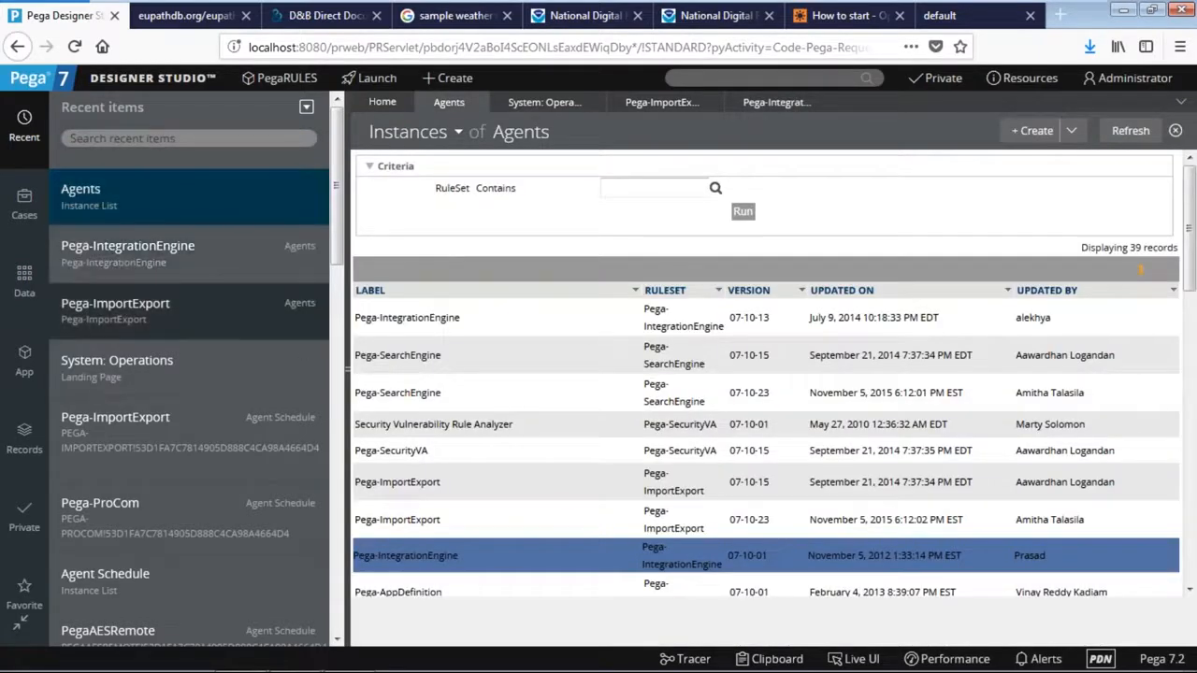
click(409, 402)
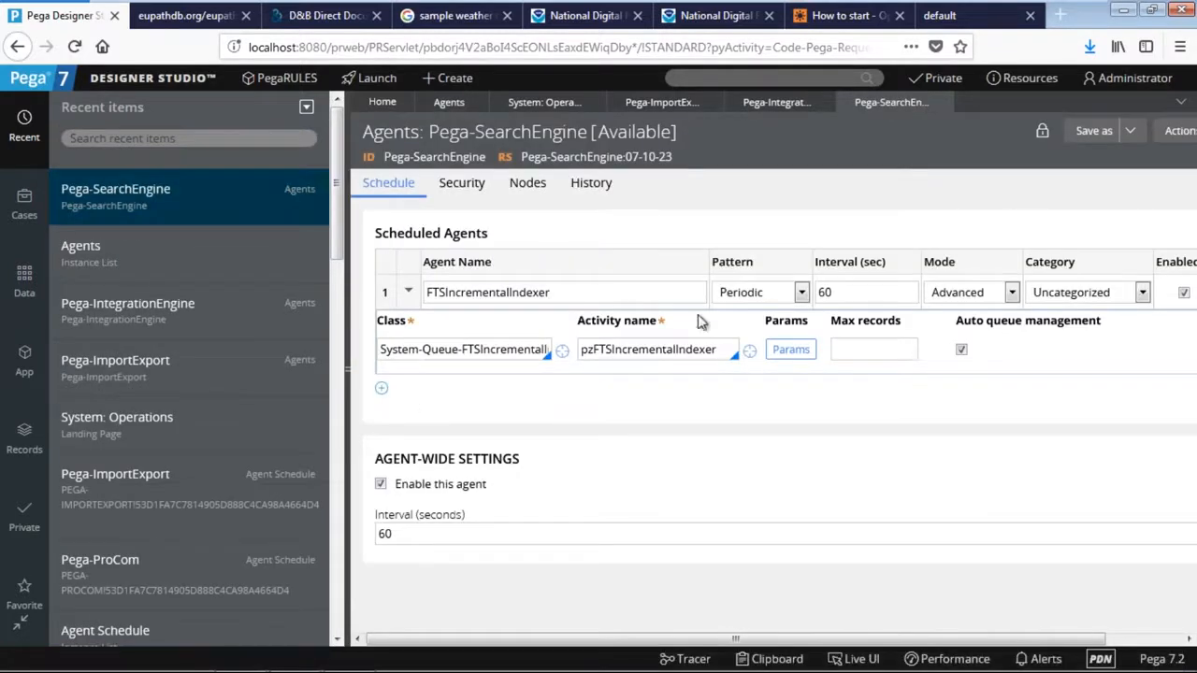
click(765, 296)
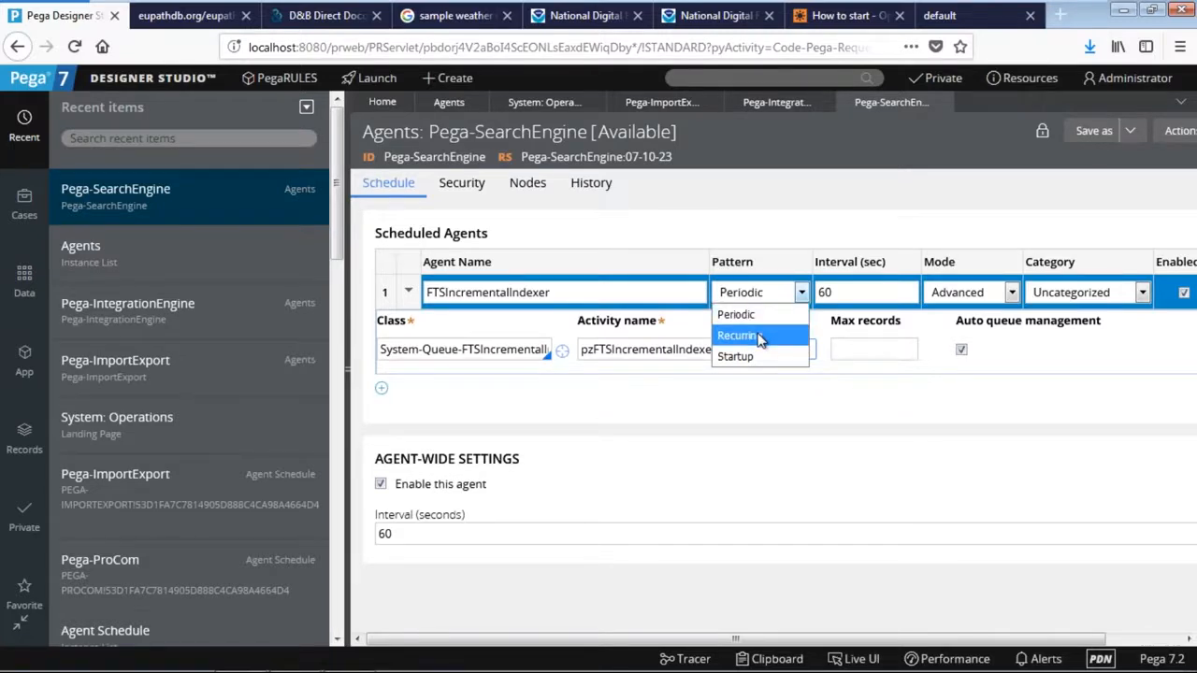
click(850, 294)
double_click(849, 294)
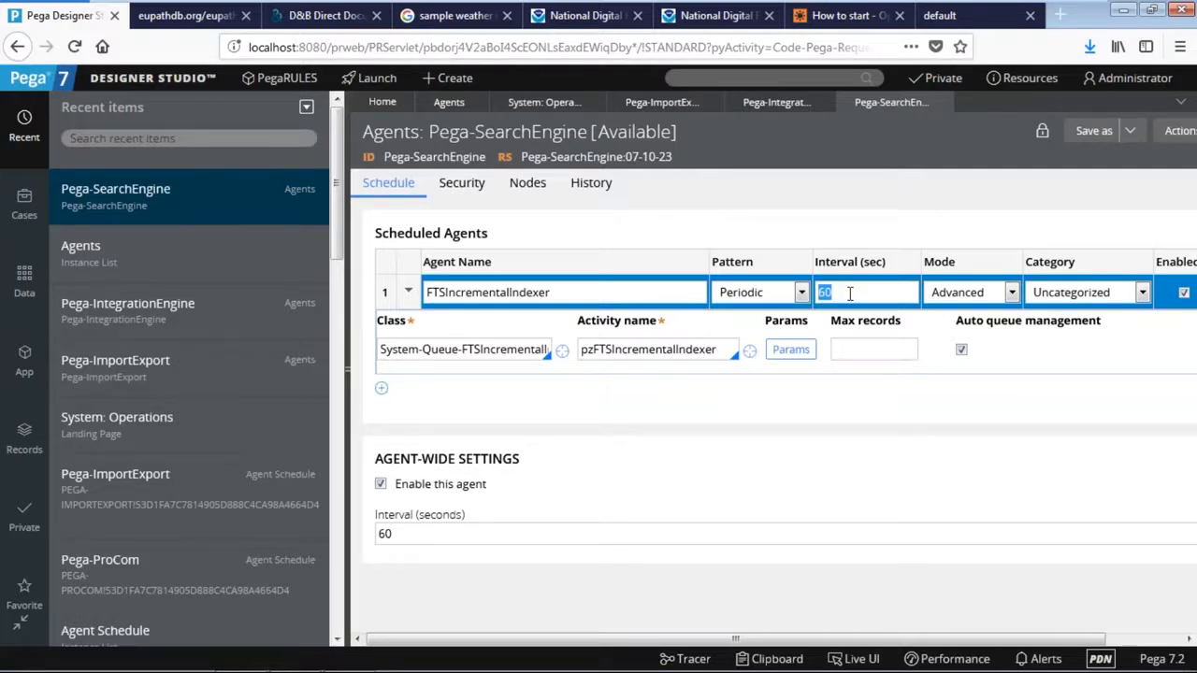
Open the Agent Schedule instance list and view the Pega-RuleRefactoring agent schedule
click(145, 631)
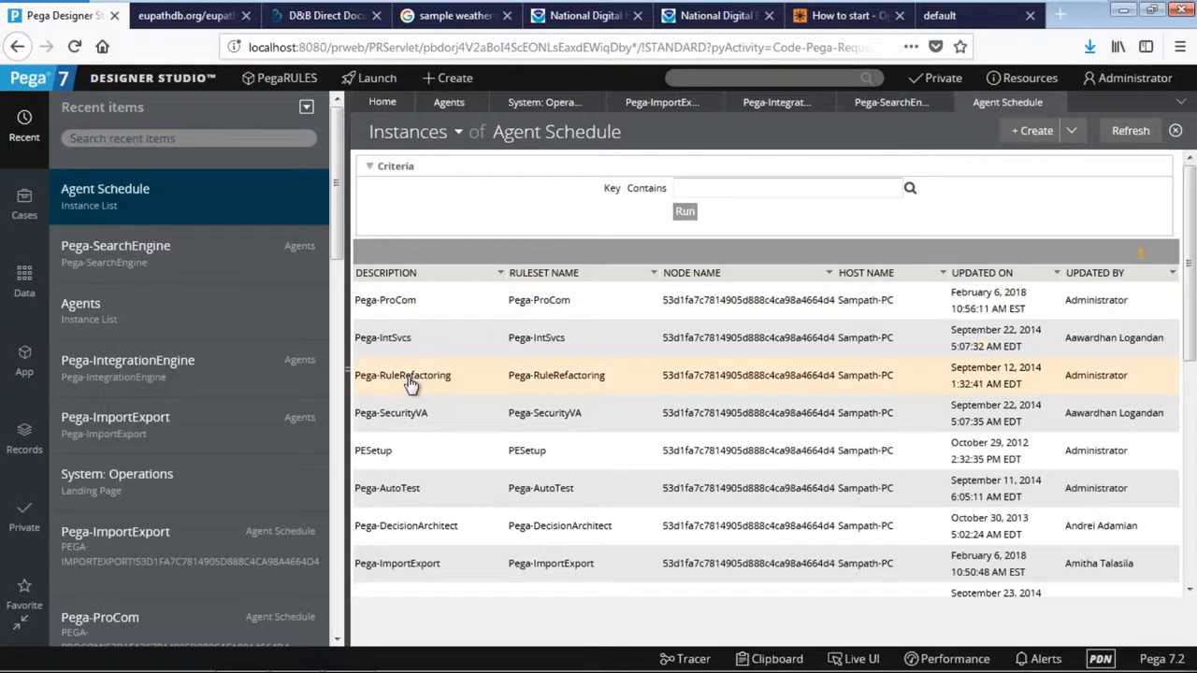
click(409, 379)
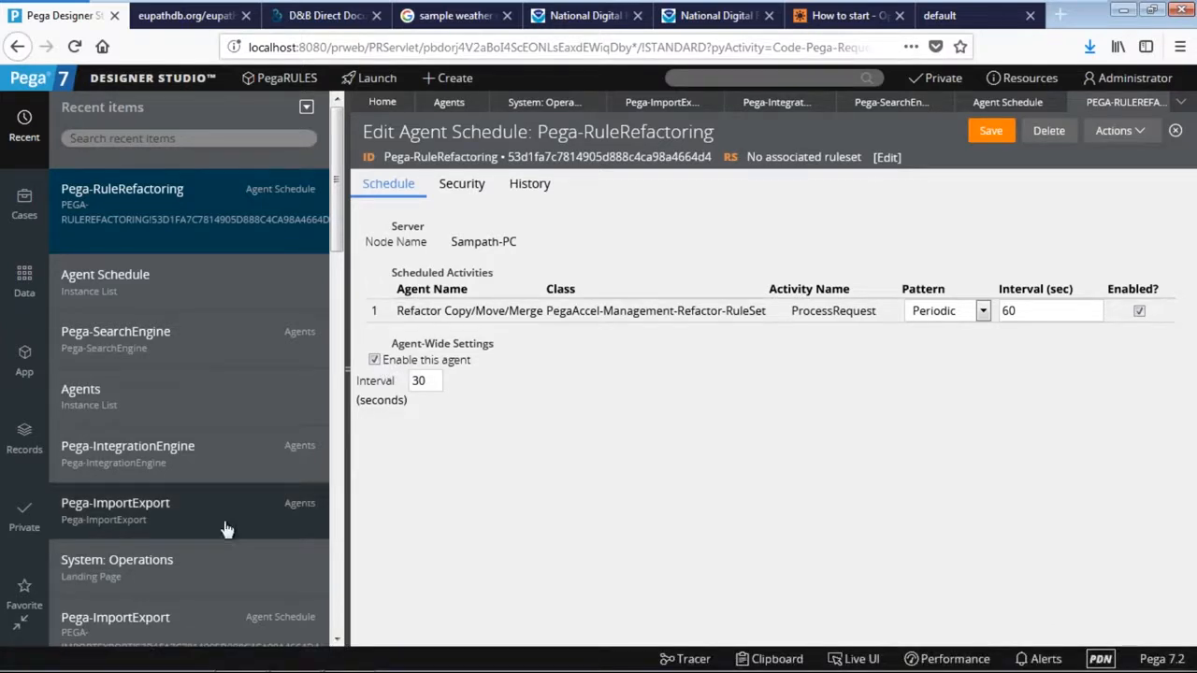
Open the PegaAESRemote agent schedule from the recent items and disable its PushLogUsageData activity
click(340, 433)
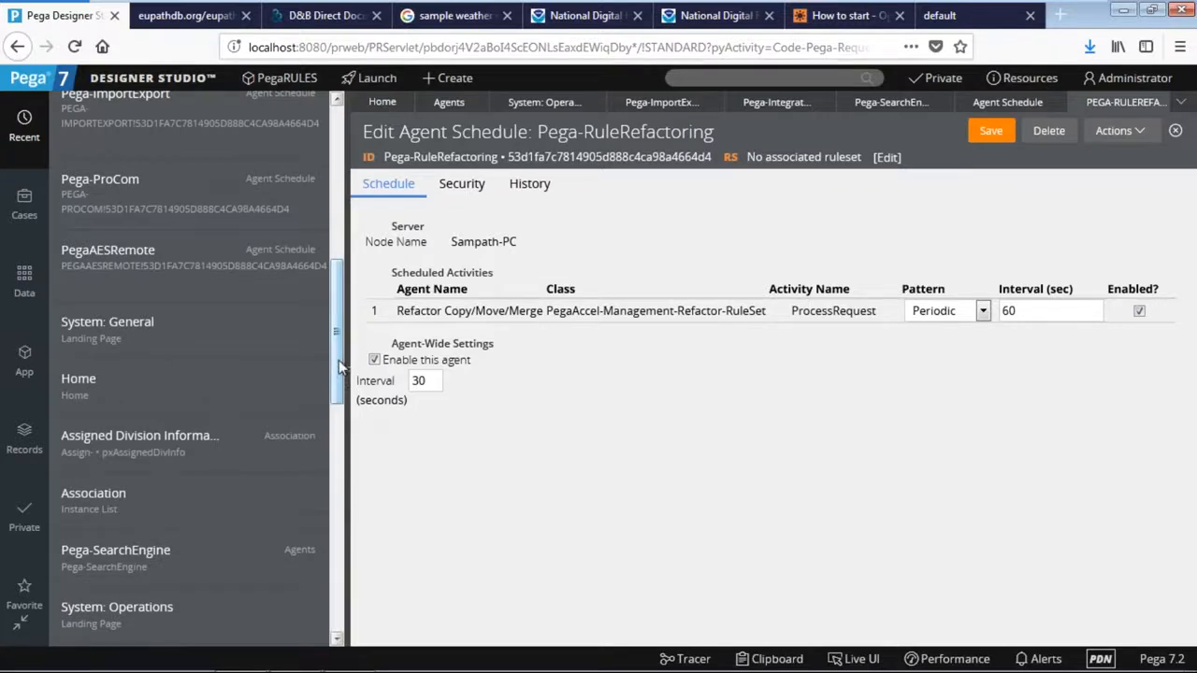
drag(339, 360, 337, 295)
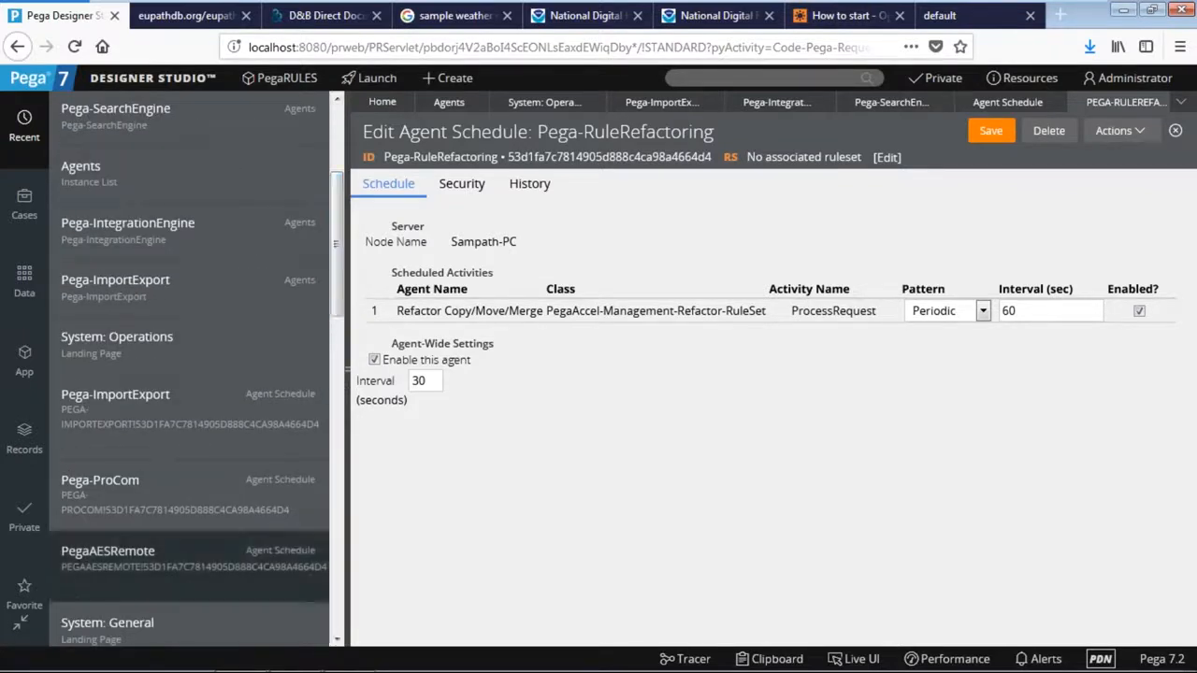
click(187, 556)
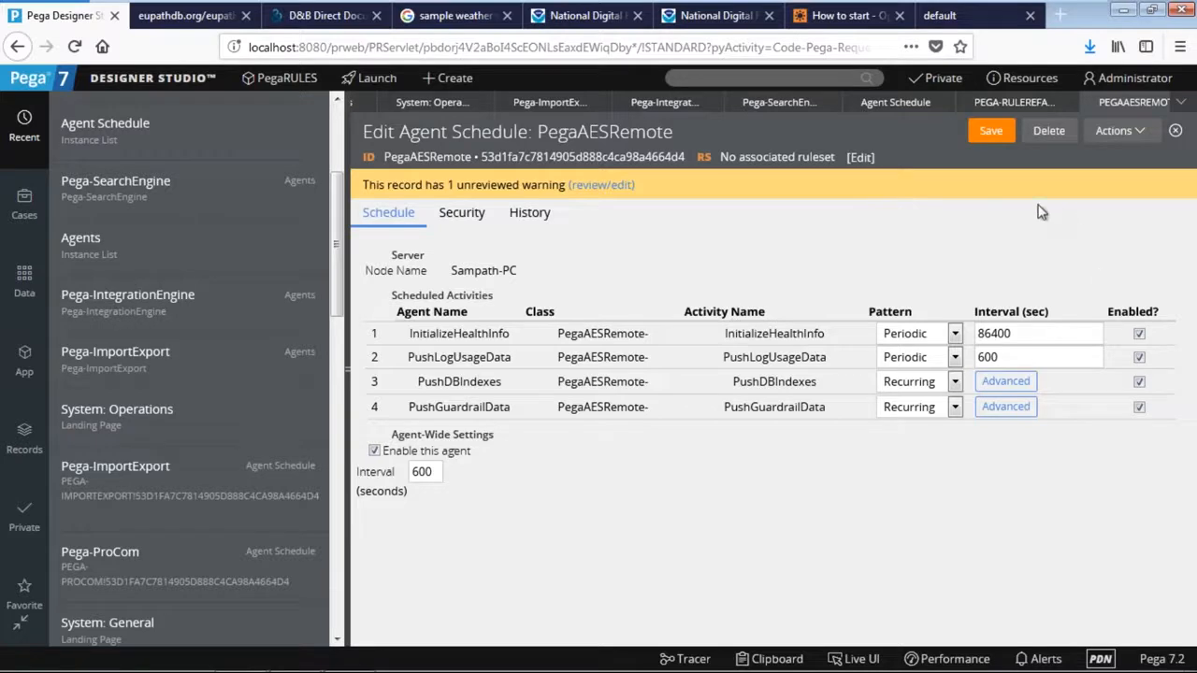
mouse_move(1003, 16)
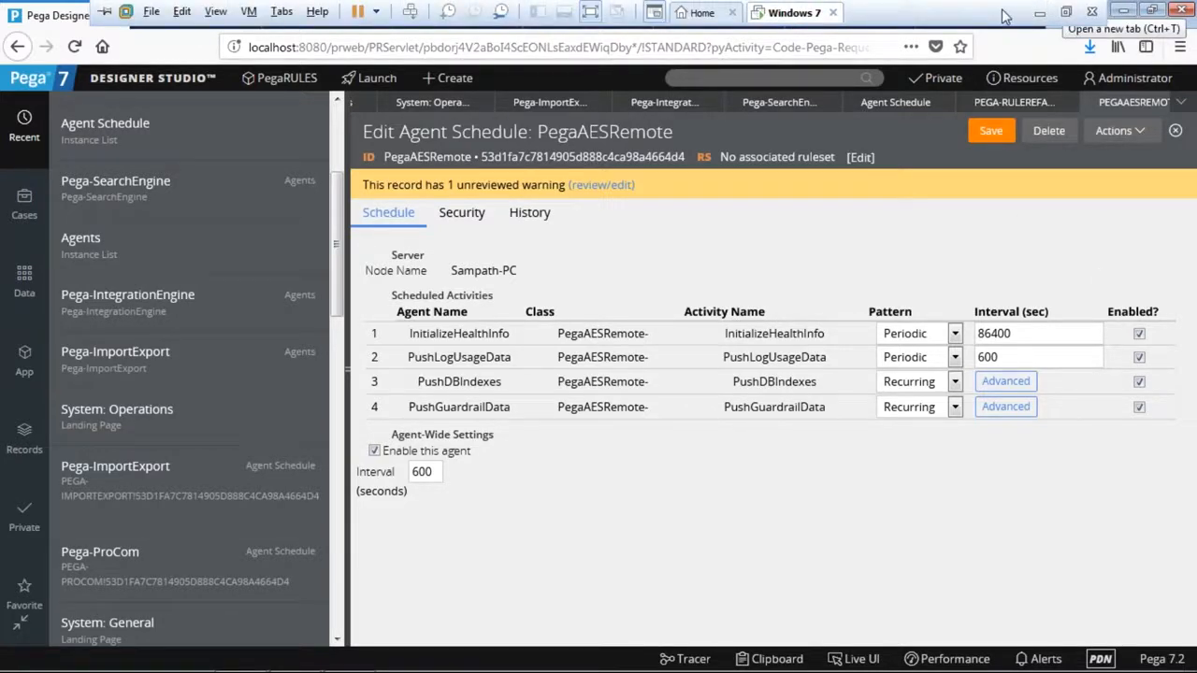
click(1139, 358)
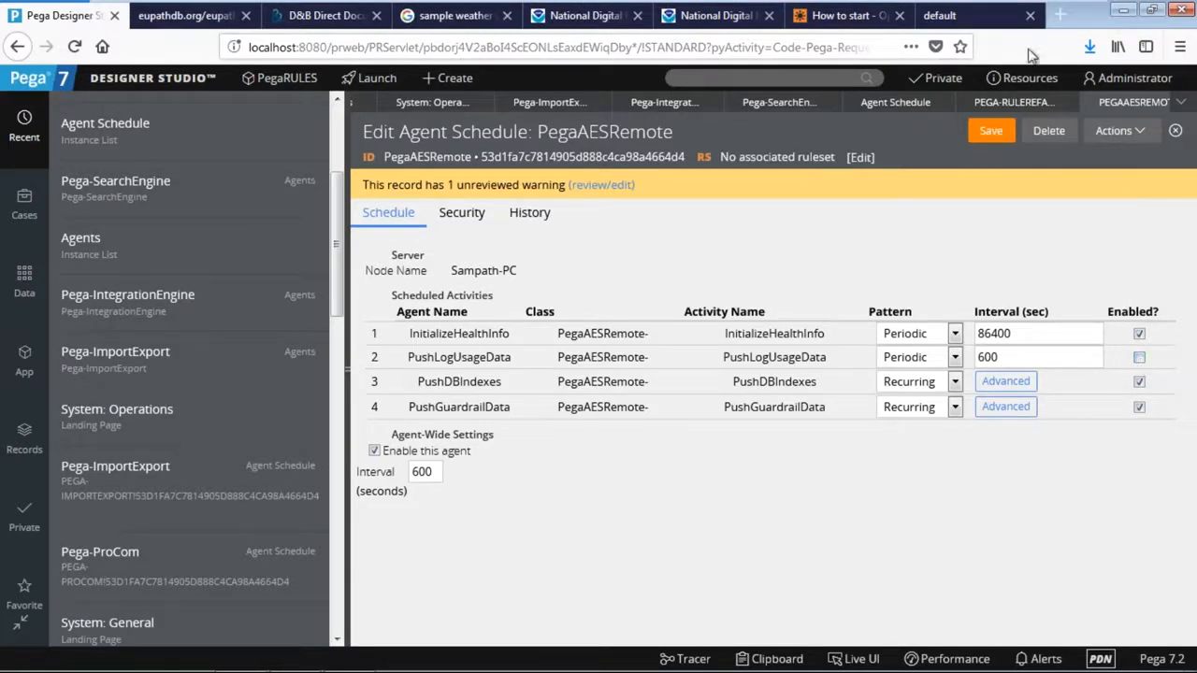
mouse_move(1003, 4)
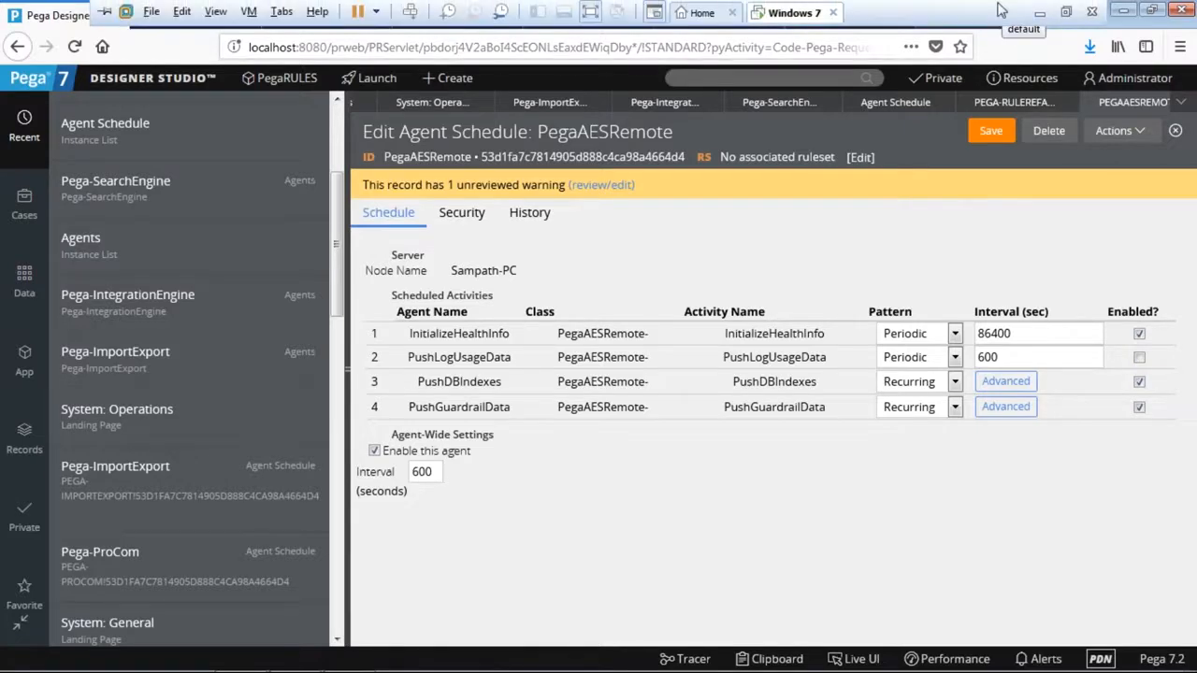
key(super+Tab)
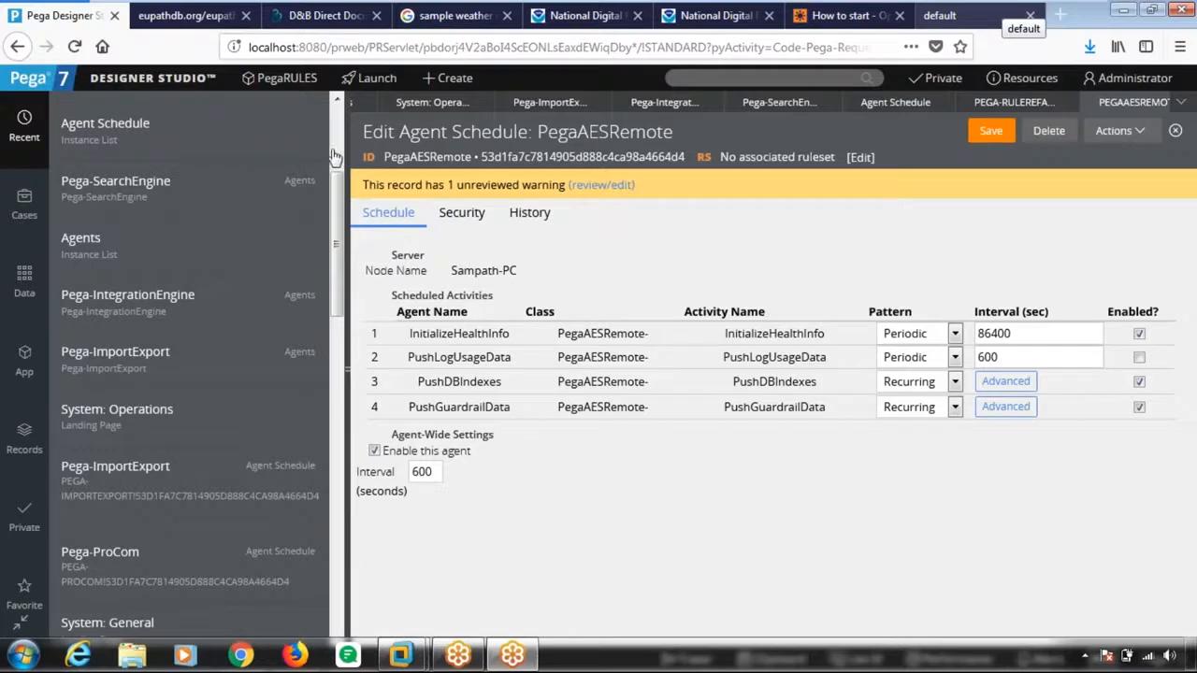
Launch the System Management Application from the system operations options
scroll(339, 142, up, 3)
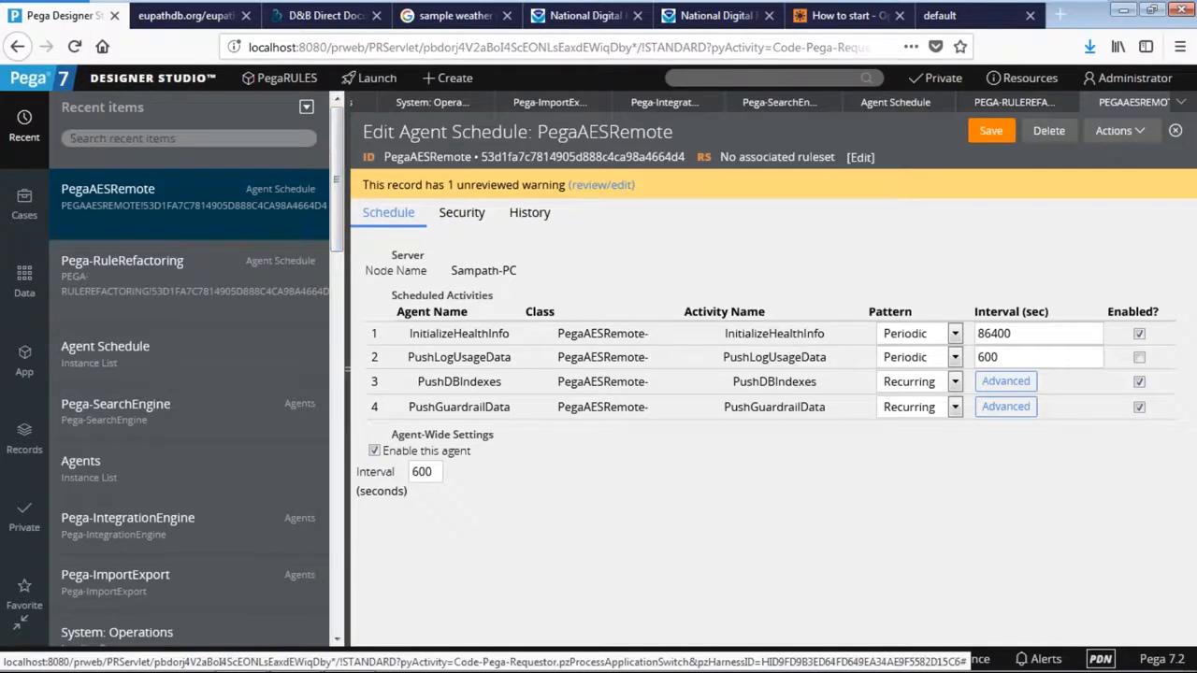
click(150, 78)
mouse_move(149, 290)
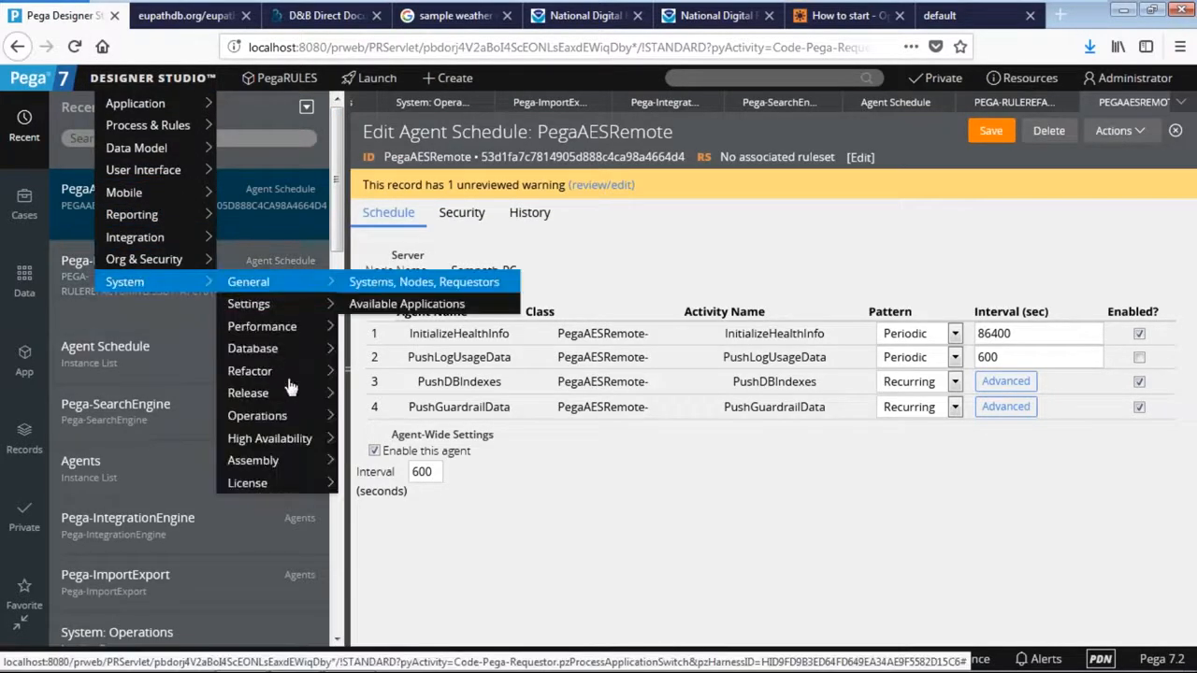
mouse_move(299, 414)
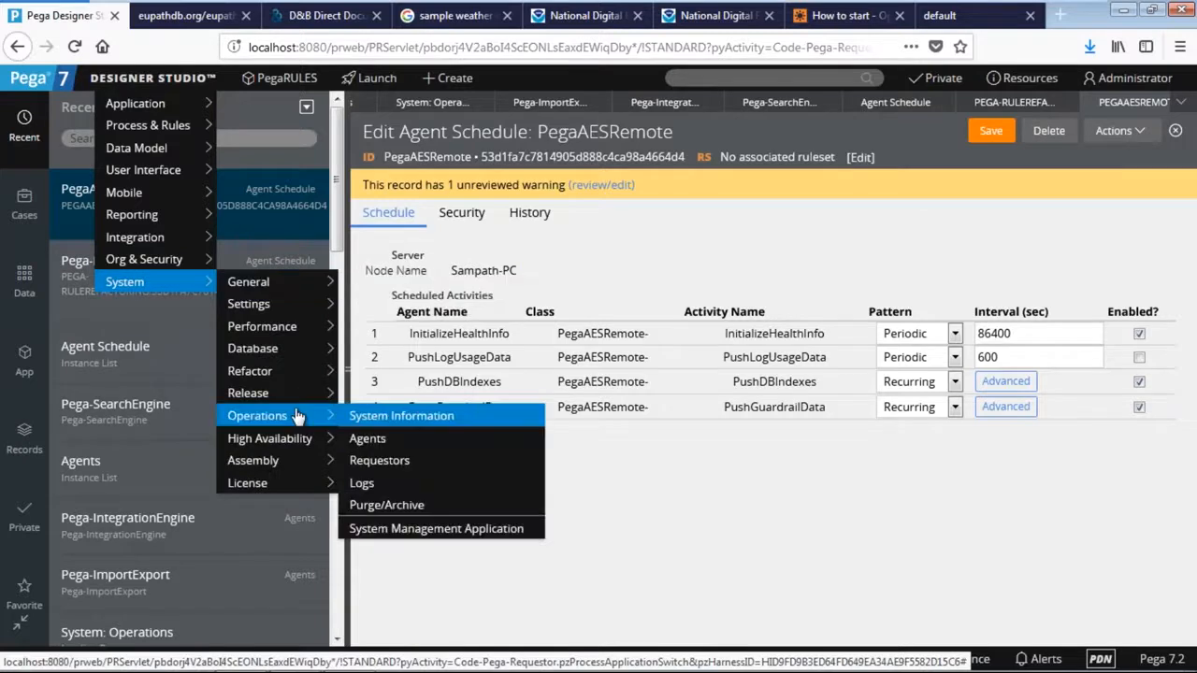
click(420, 530)
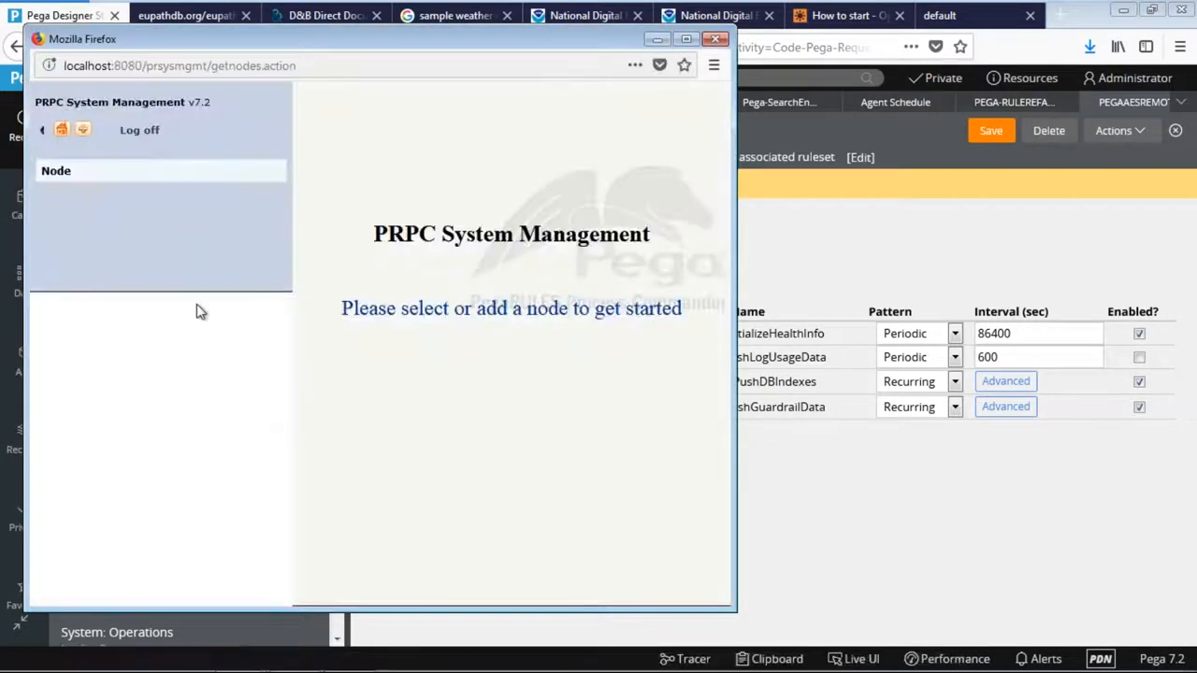
Create a node named Pega_Tutorial_Agent with a local JVM connection and no required credentials, and open its system information
click(83, 131)
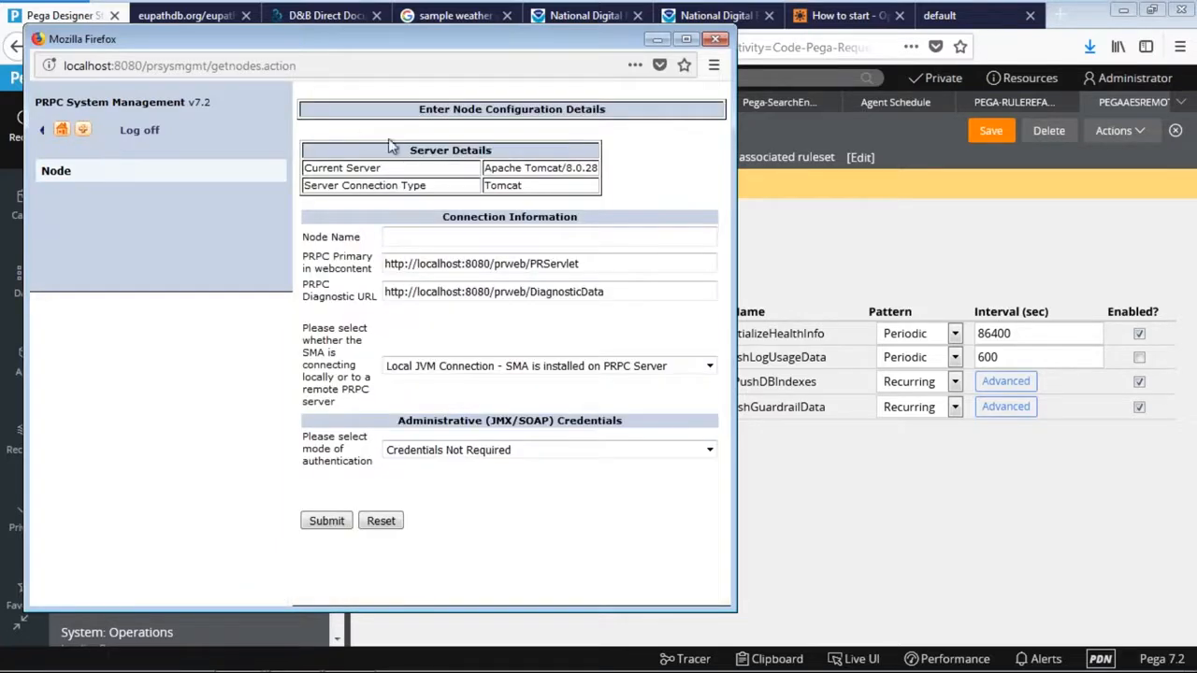
click(437, 240)
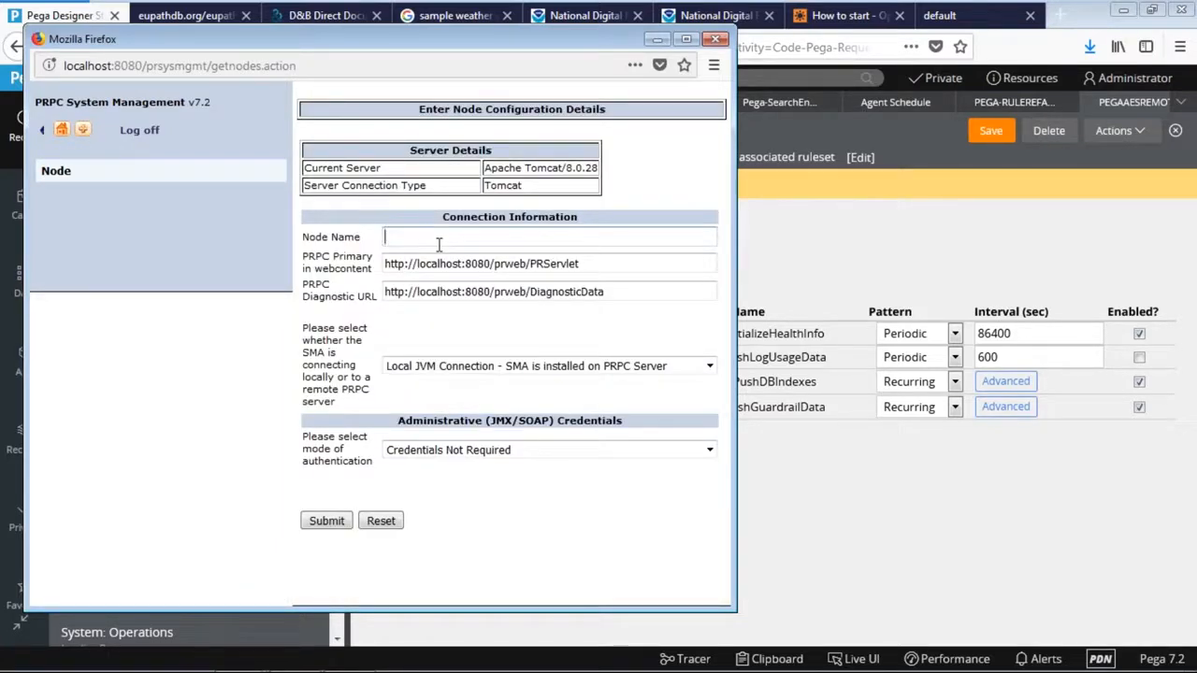
text(Pega)
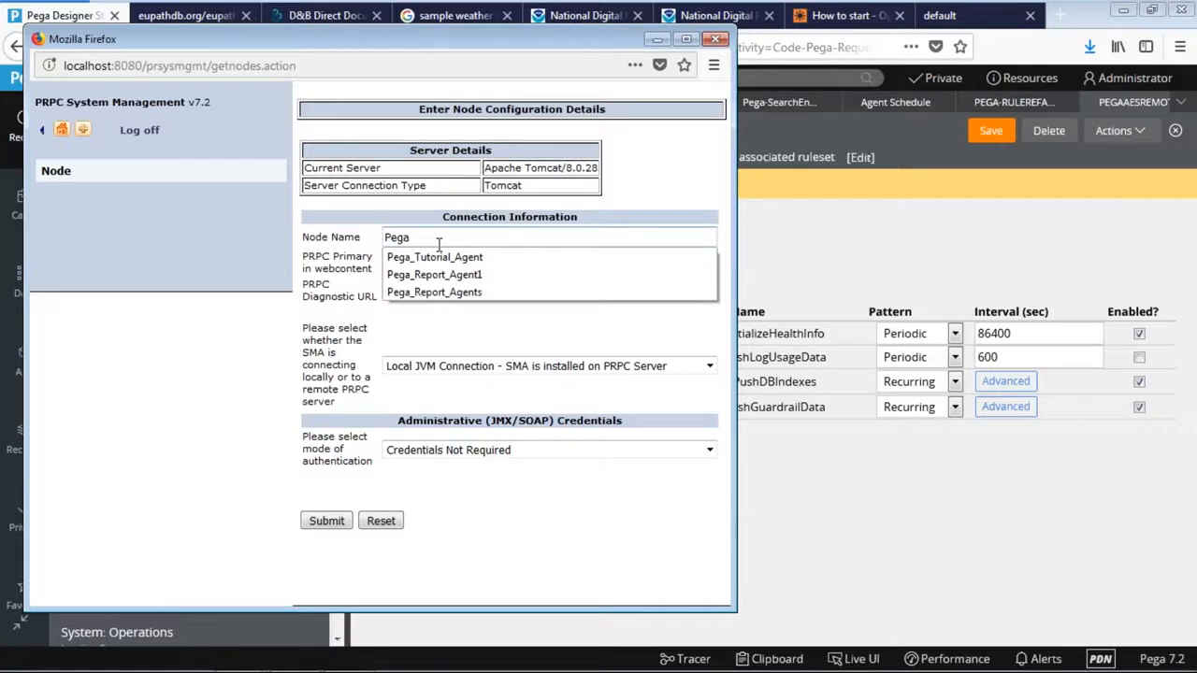
click(455, 259)
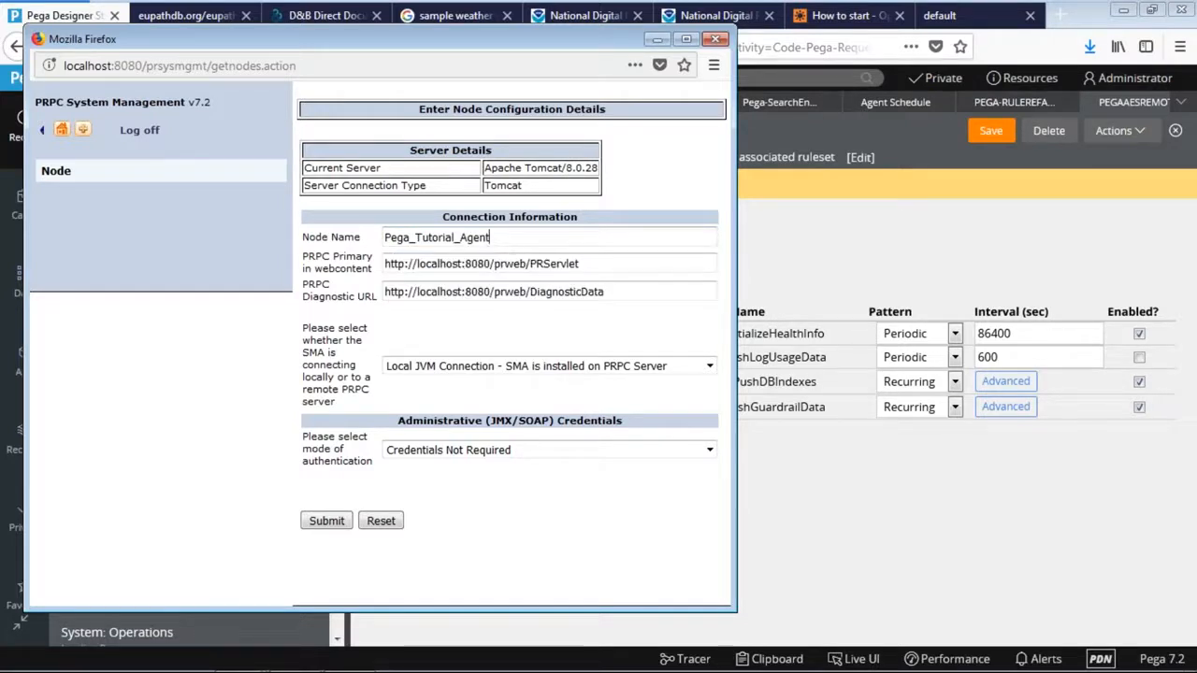
click(445, 370)
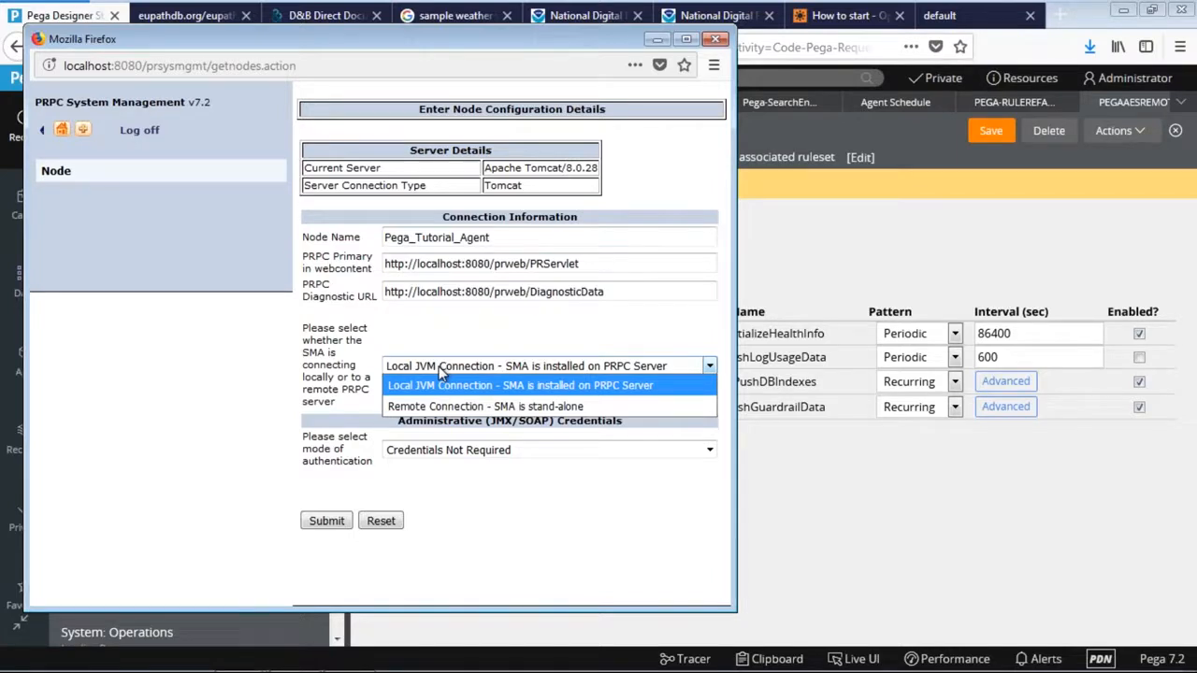
click(444, 371)
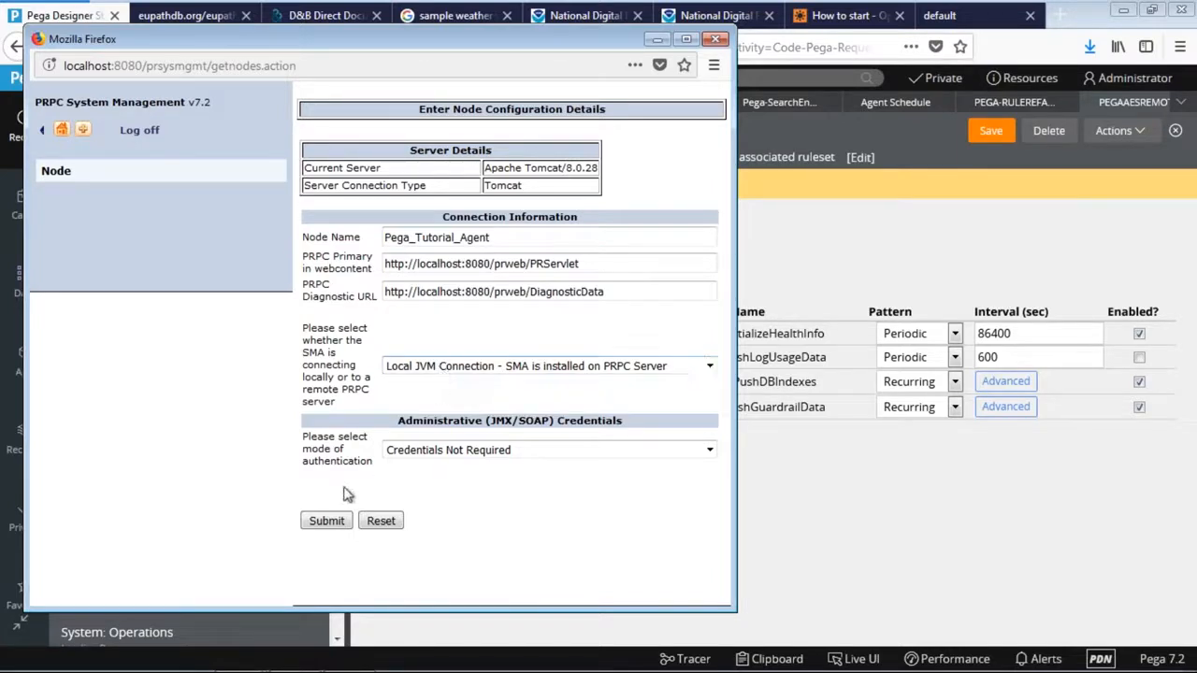
click(329, 521)
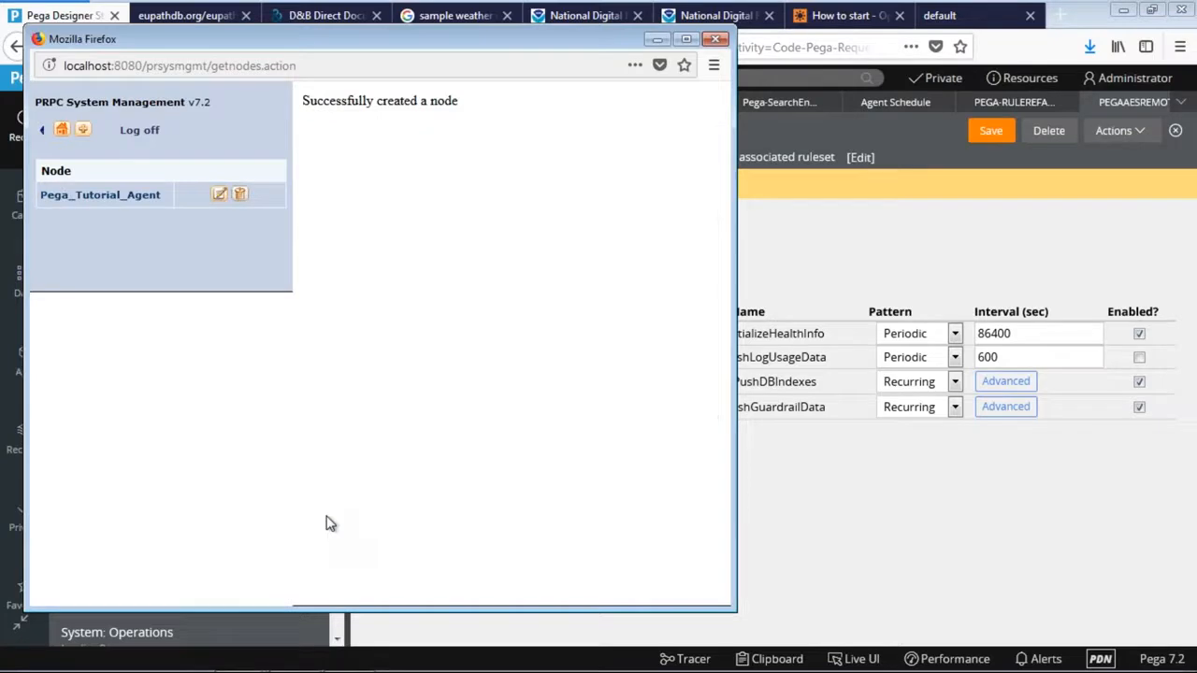
click(88, 198)
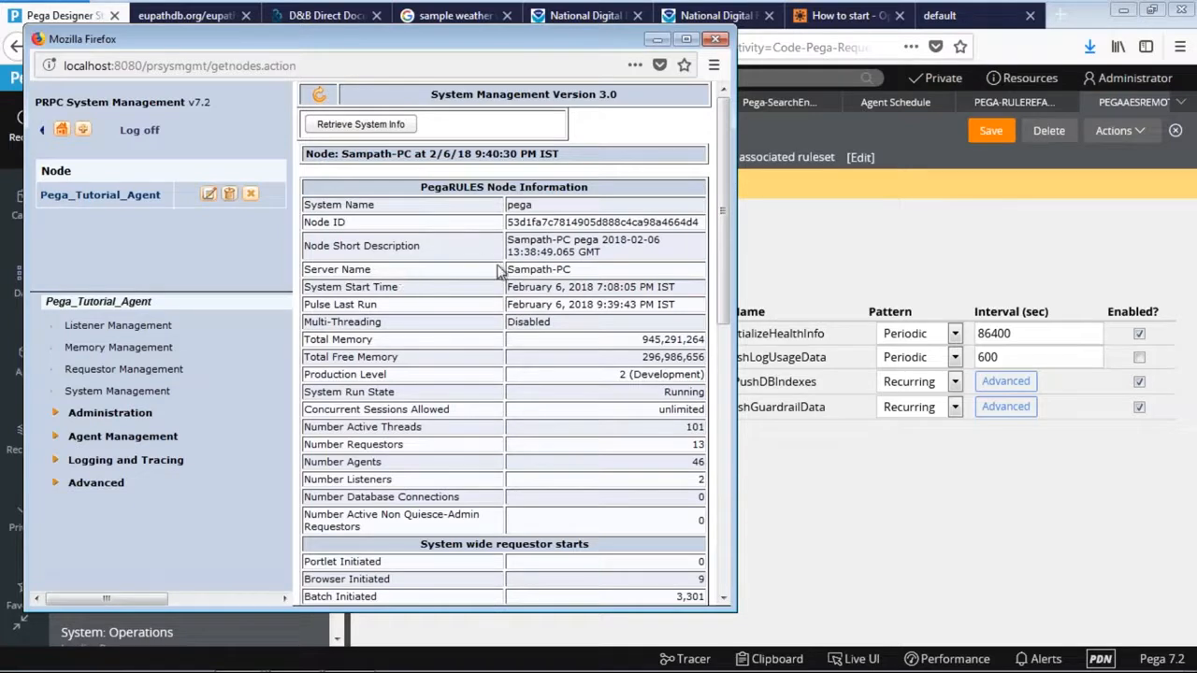
Maximize the System Management window and open the list of agents for the Pega_Tutorial_Agent node
click(686, 39)
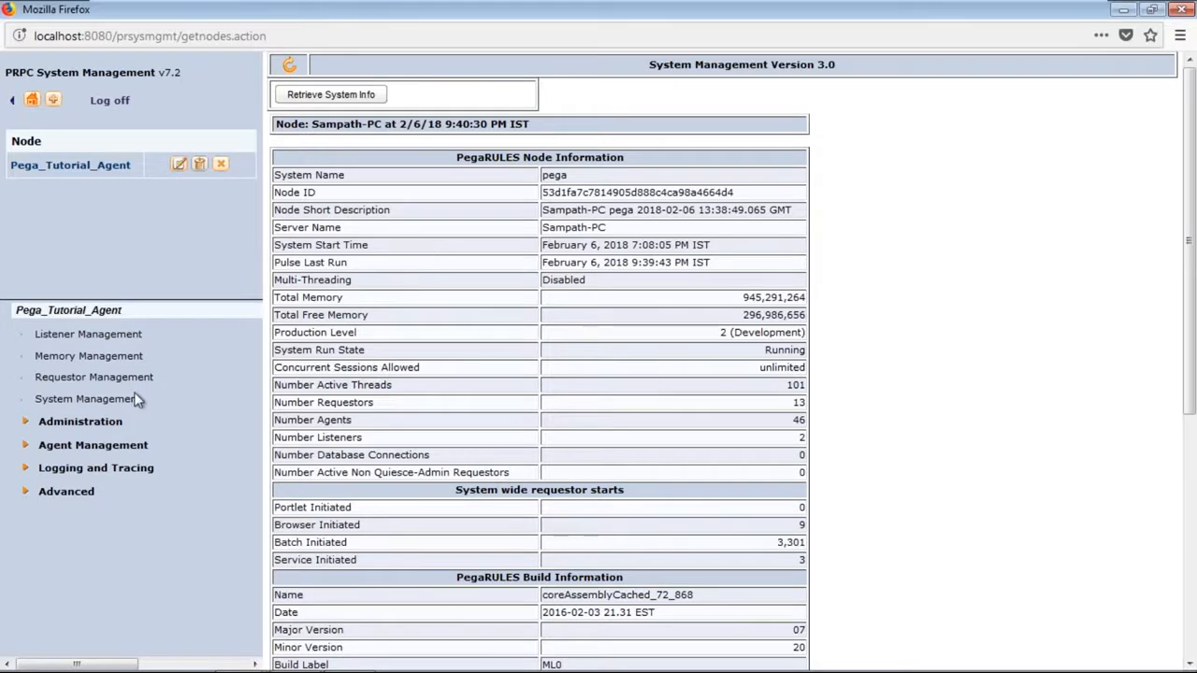
click(28, 423)
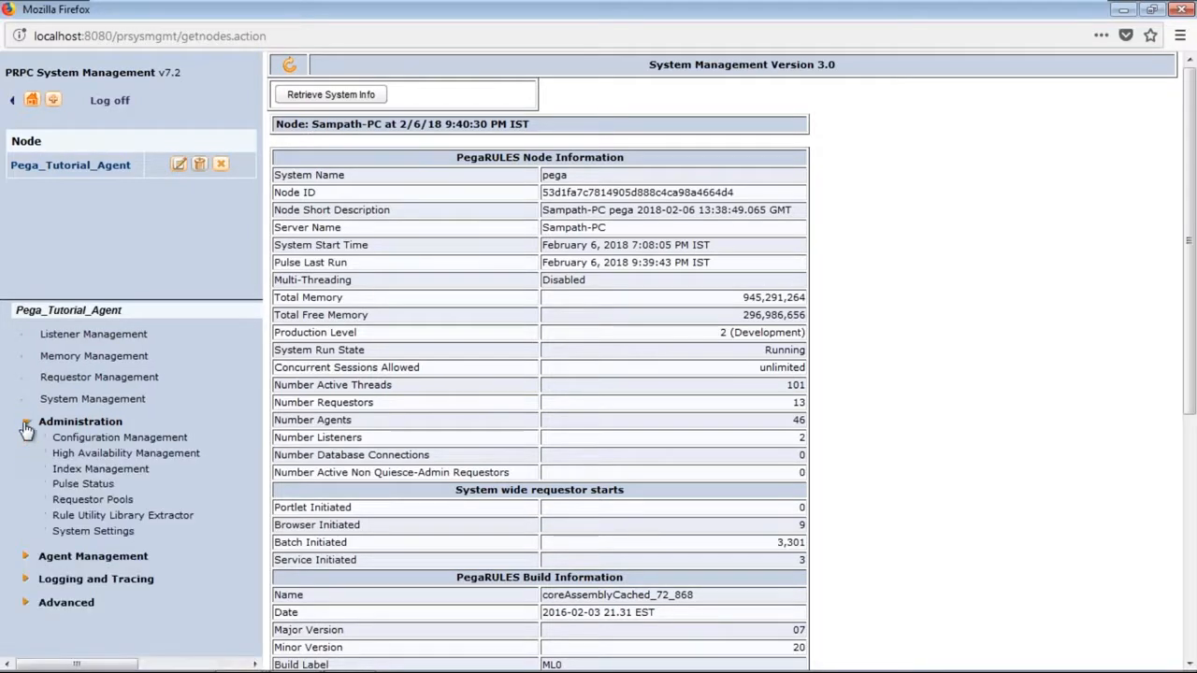
click(27, 555)
click(70, 571)
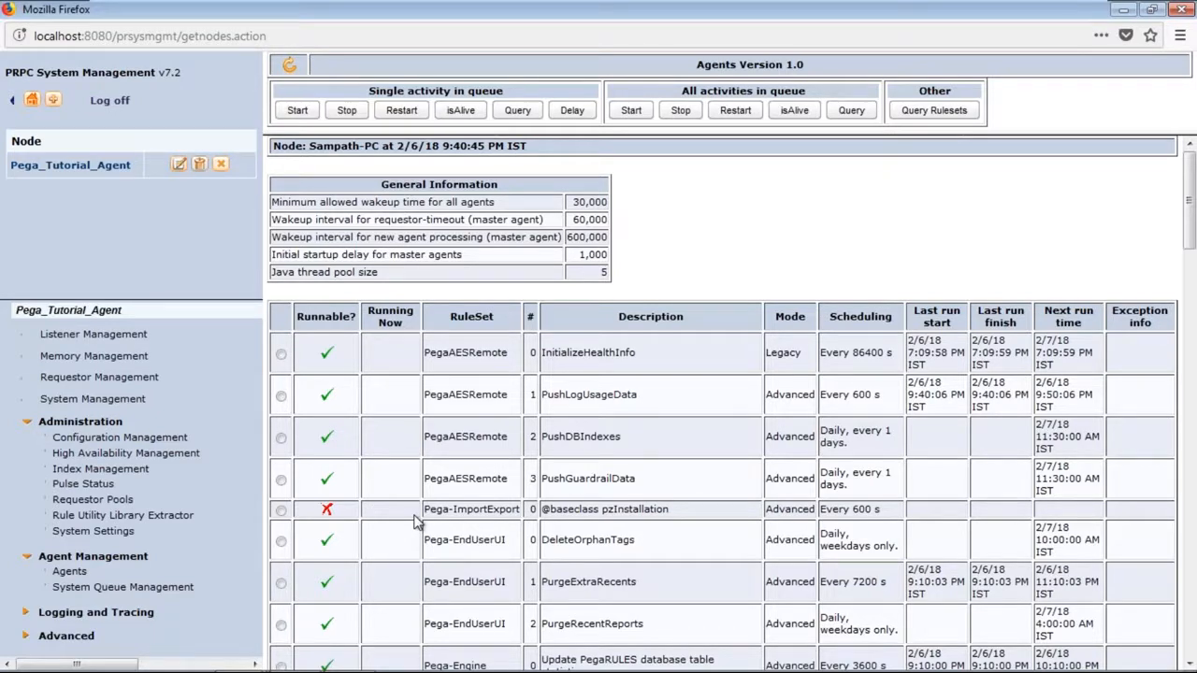
Start the Pega-ImportExport agent's pzInstallation activity as a single queue activity, and stop it while it is running
triple_click(862, 509)
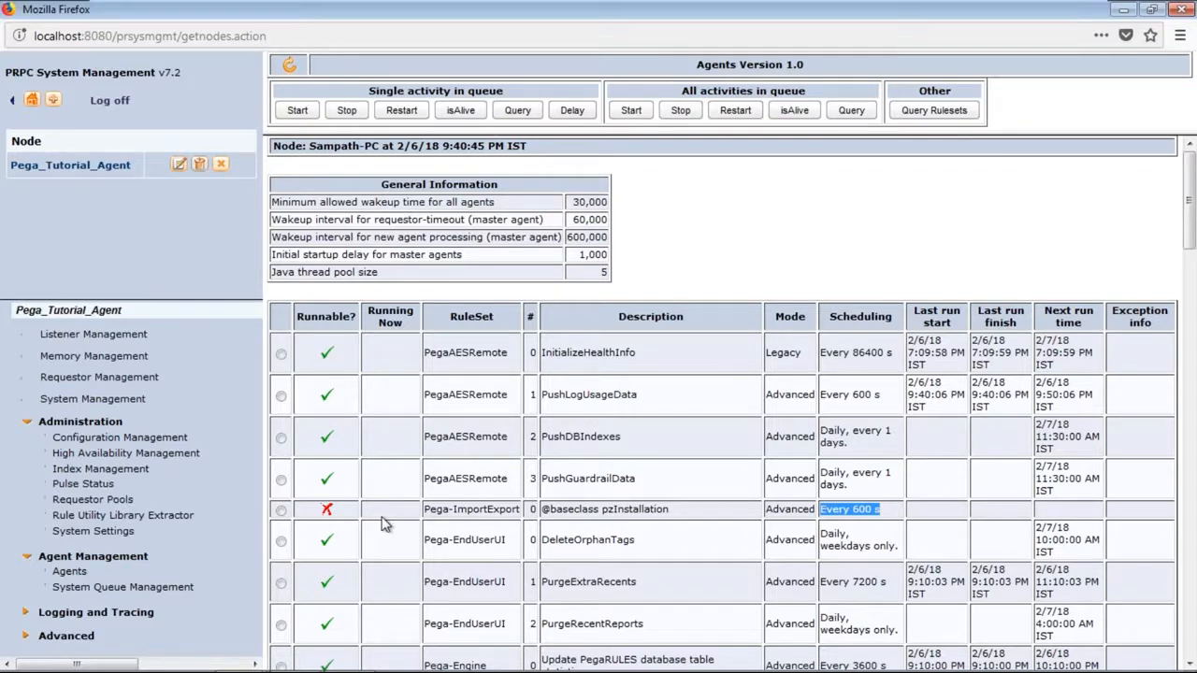
click(280, 511)
click(298, 110)
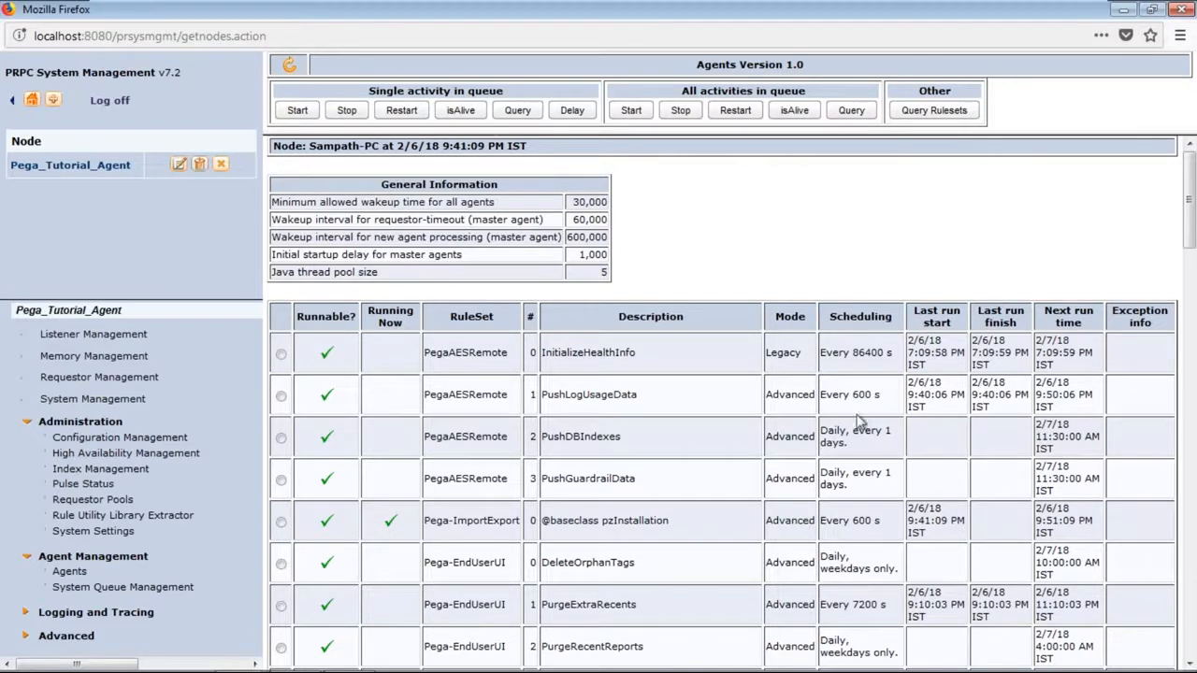
click(282, 522)
click(347, 110)
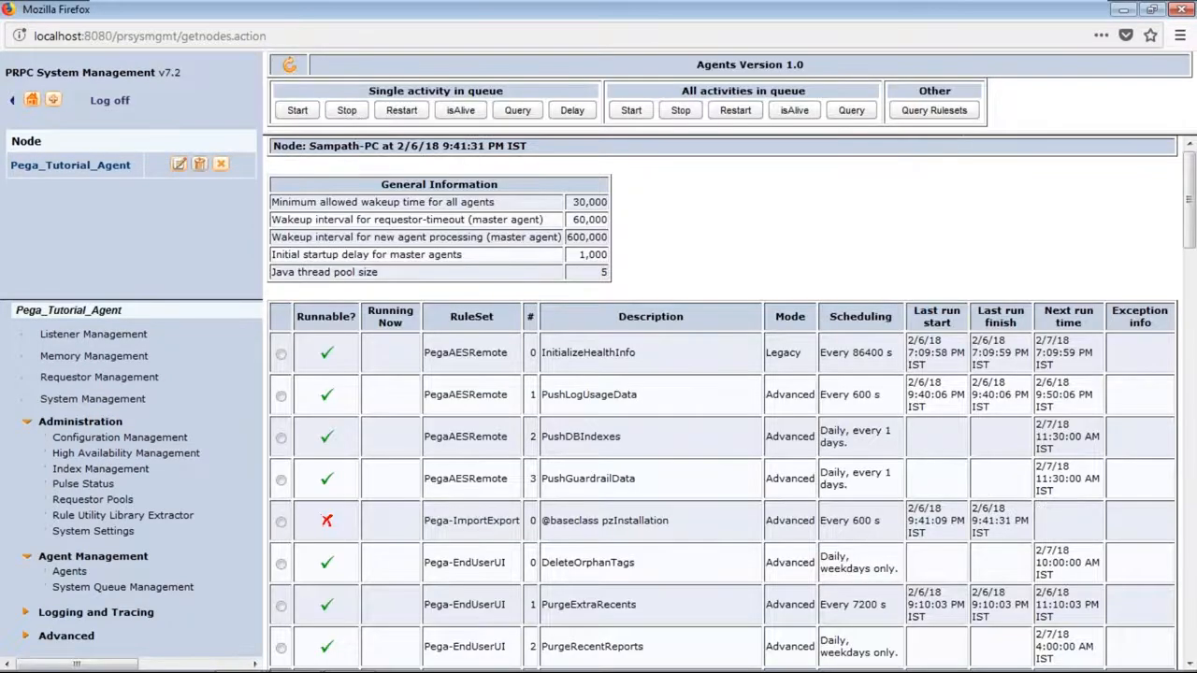
Restart the stopped Pega-ImportExport pzInstallation activity on its own and stop it again
click(283, 523)
click(400, 112)
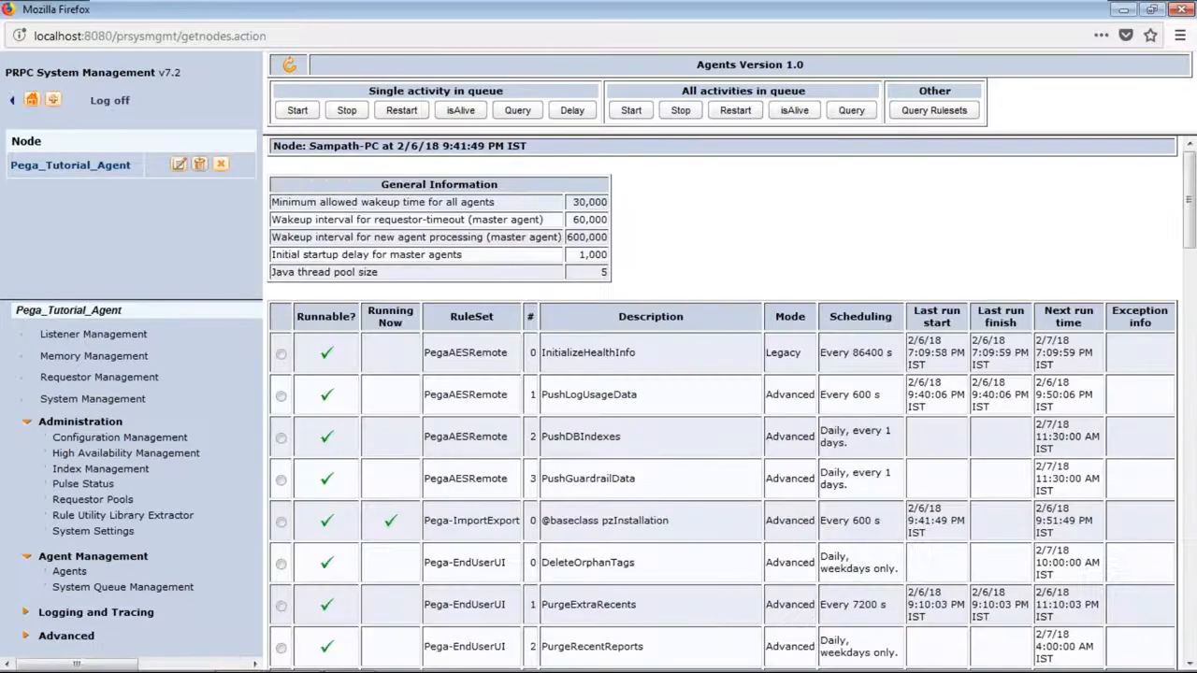
click(281, 523)
click(347, 110)
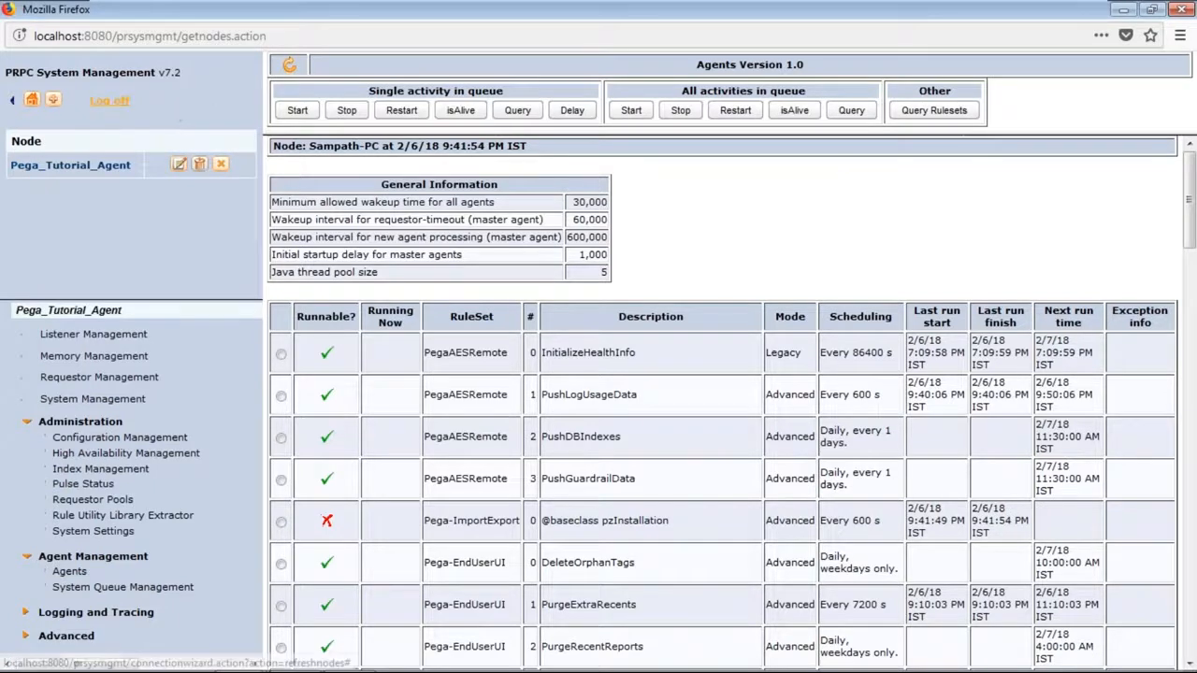
Log off from the System Management Application and close its window to return to Designer Studio
click(110, 100)
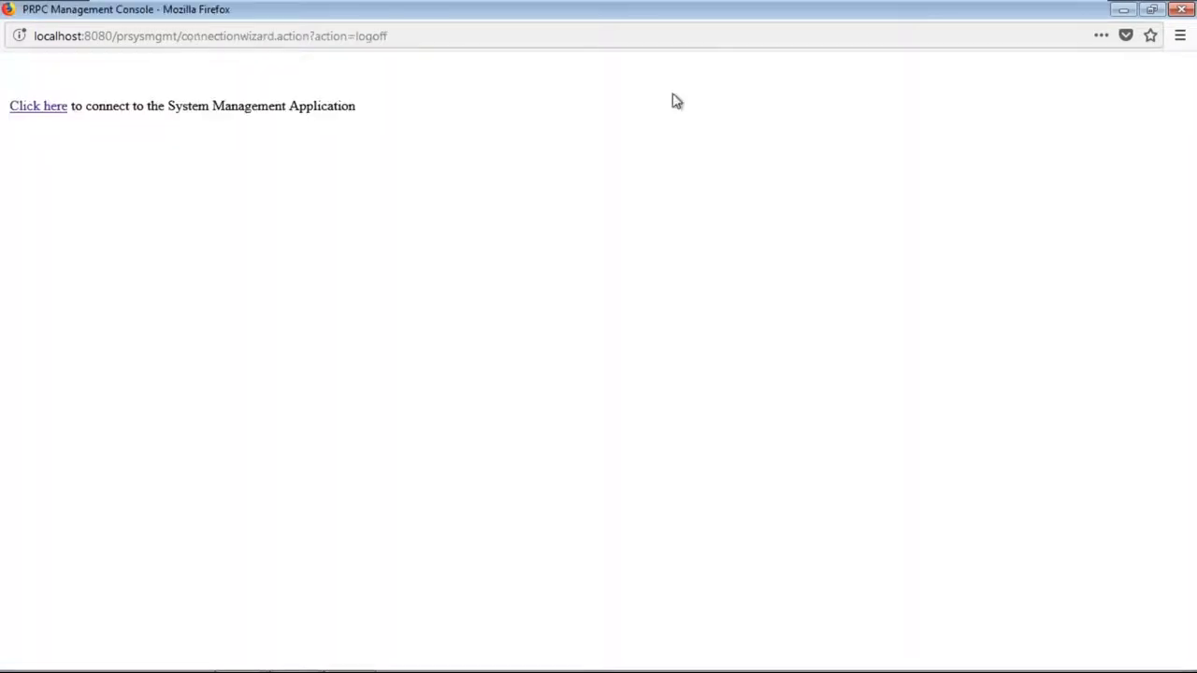
click(1183, 10)
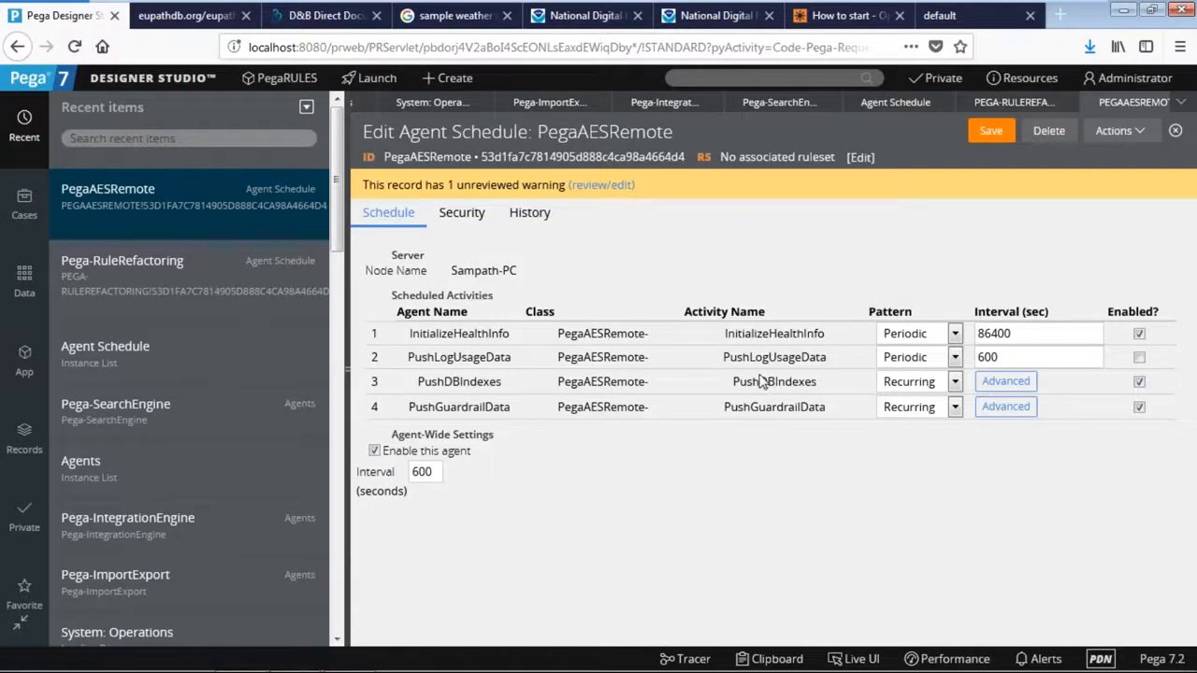